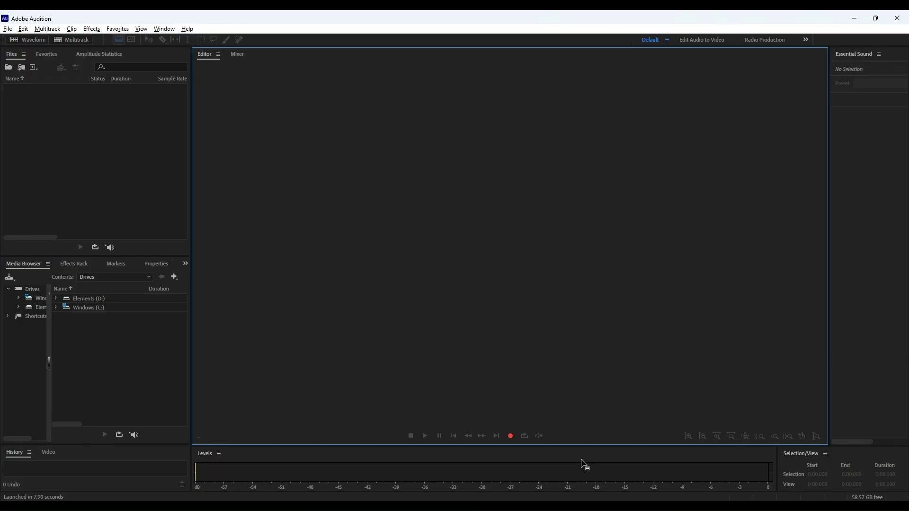
# Capture a noise print from the quiet 1:30–1:40 stretch of the Gymnopedie MP3
pyautogui.click(584, 467)
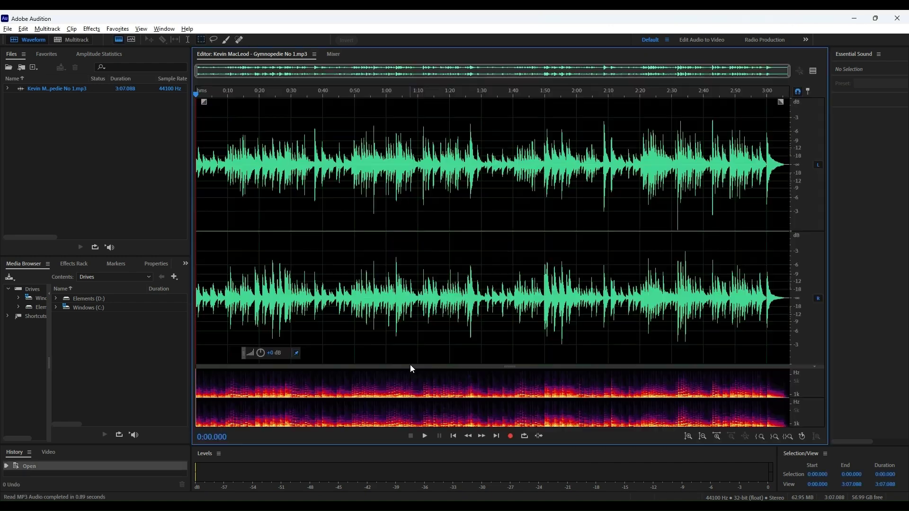
pyautogui.moveTo(323, 176); pyautogui.dragTo(637, 152)
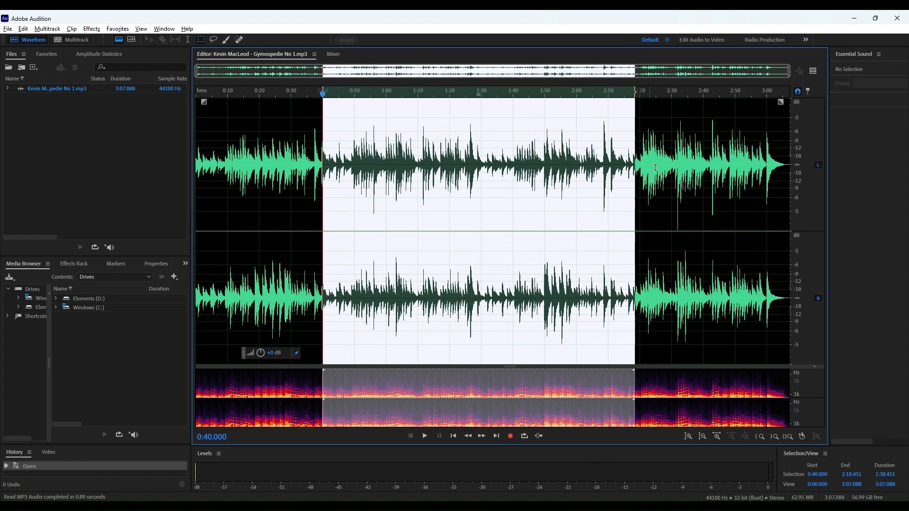
pyautogui.click(502, 183)
pyautogui.moveTo(484, 179); pyautogui.dragTo(513, 176)
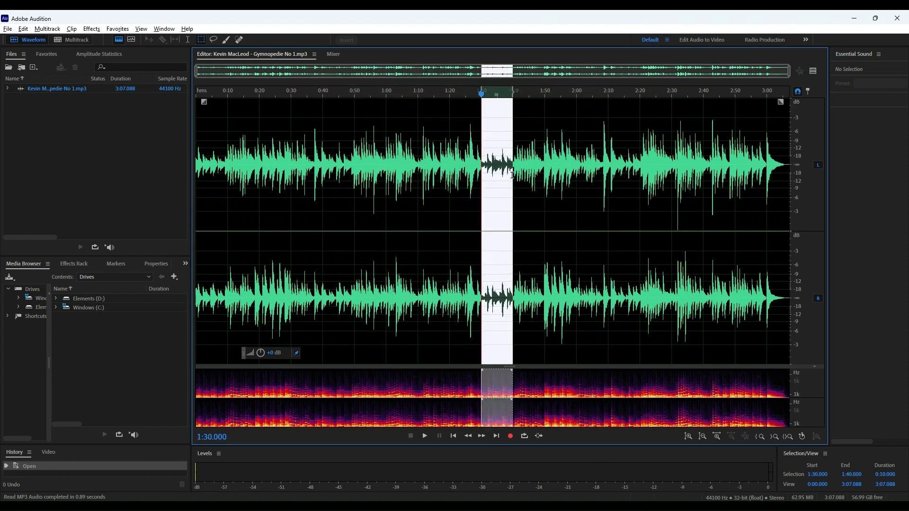
pyautogui.click(93, 32)
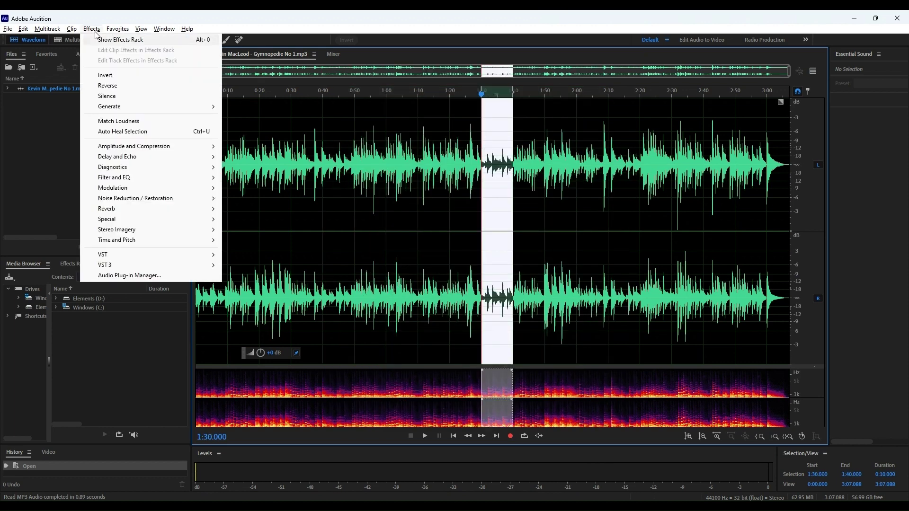
pyautogui.moveTo(189, 198)
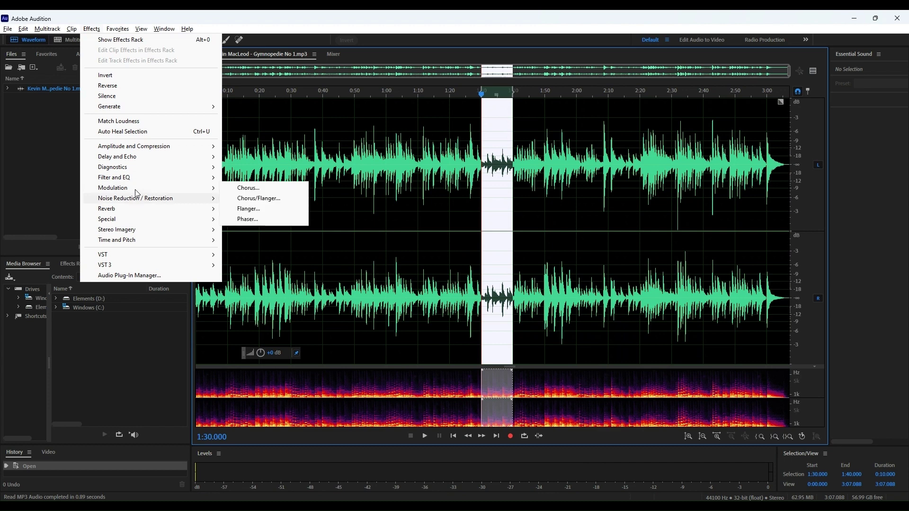
pyautogui.click(249, 201)
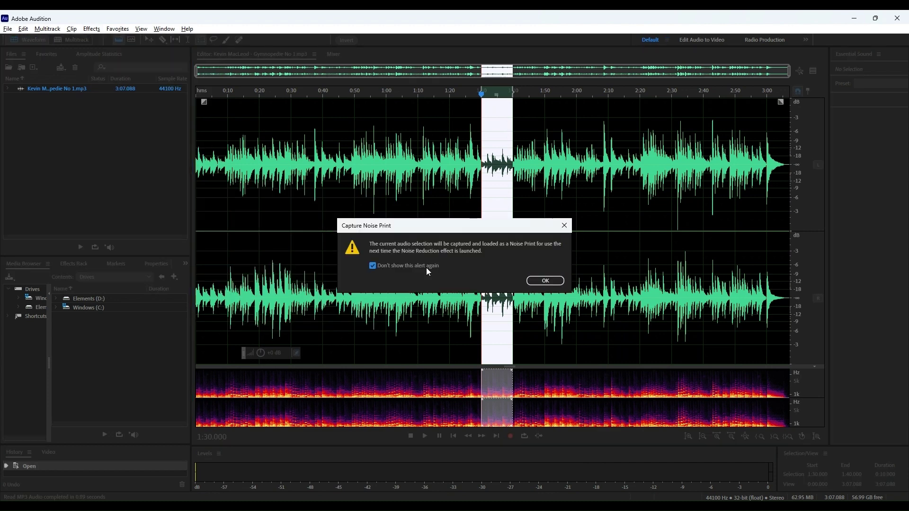
pyautogui.click(537, 280)
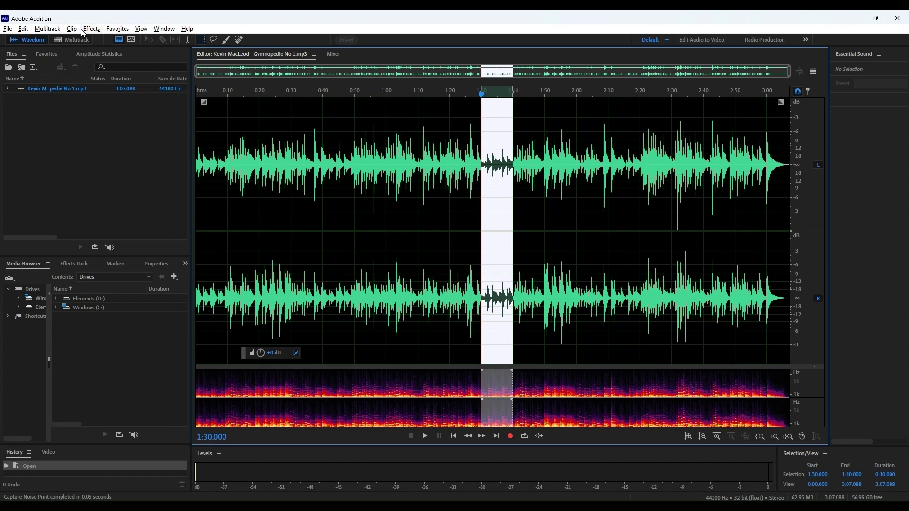
# Apply Noise Reduction at 49% to the whole track
pyautogui.click(263, 179)
pyautogui.hotkey('ctrl', 'a')
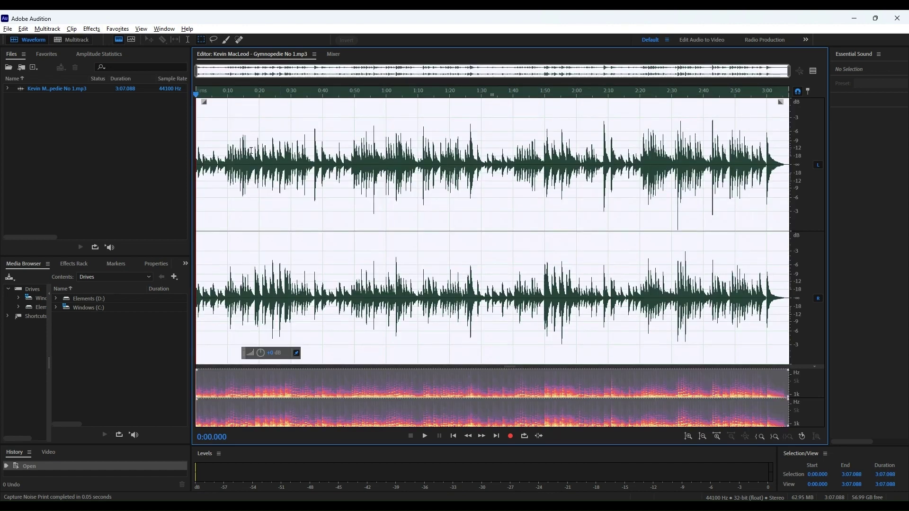
pyautogui.click(91, 29)
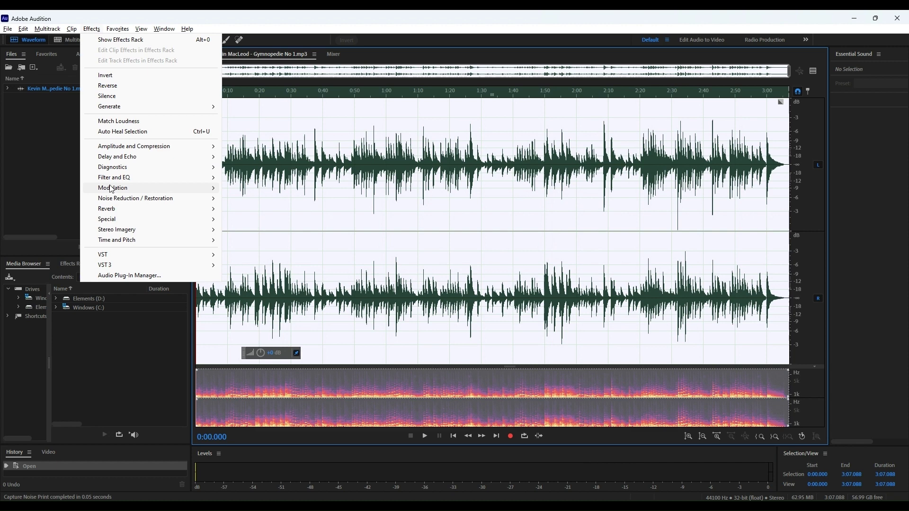
pyautogui.moveTo(142, 199)
pyautogui.click(250, 213)
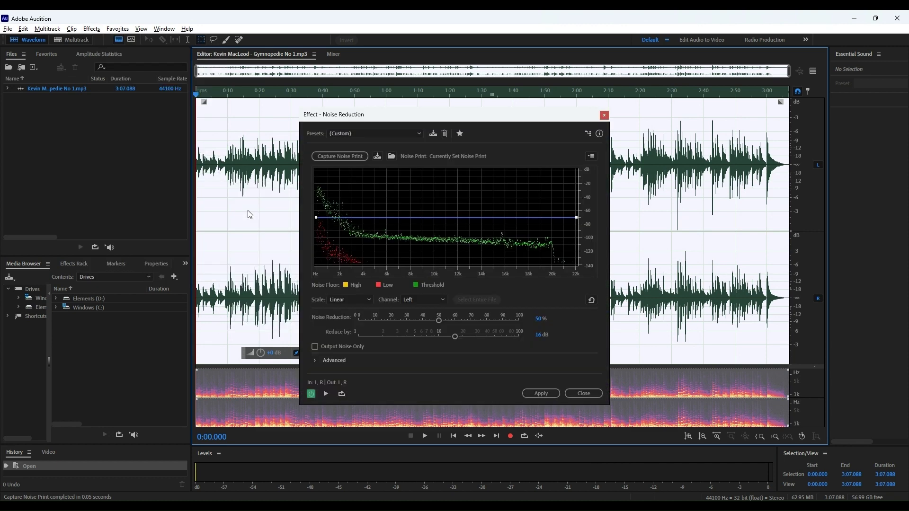
pyautogui.moveTo(439, 321)
pyautogui.mouseDown()
pyautogui.moveTo(461, 322)
pyautogui.moveTo(435, 322)
pyautogui.moveTo(455, 336)
pyautogui.moveTo(434, 337)
pyautogui.mouseUp()
pyautogui.click(530, 392)
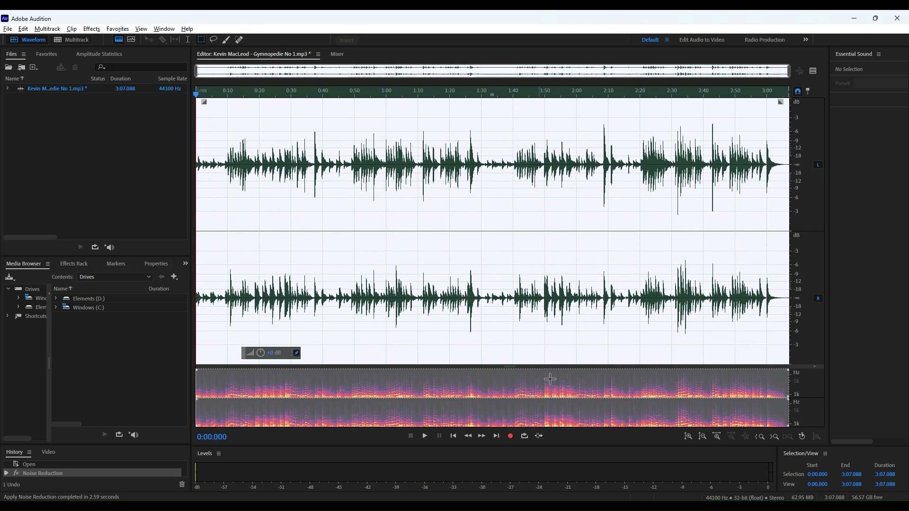
pyautogui.click(513, 253)
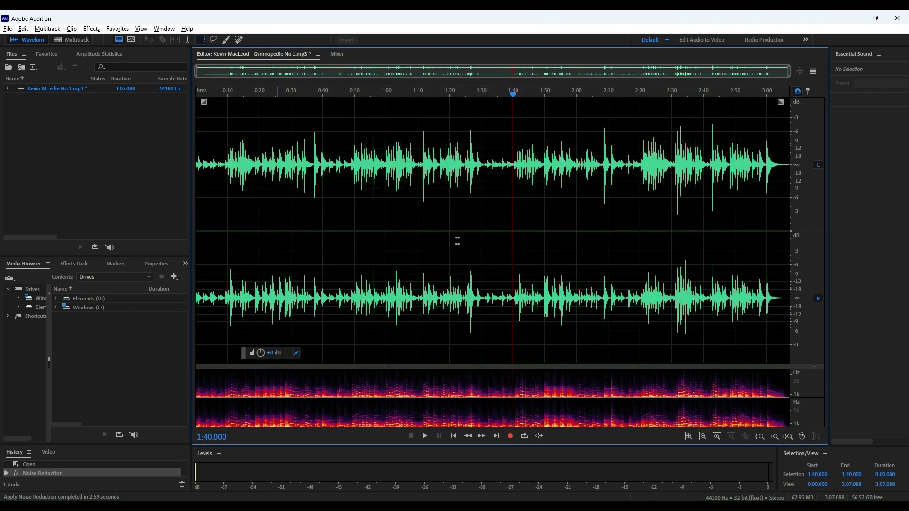
# Silence the stretch from 1:31.455 to 1:40
pyautogui.moveTo(486, 171); pyautogui.dragTo(511, 172)
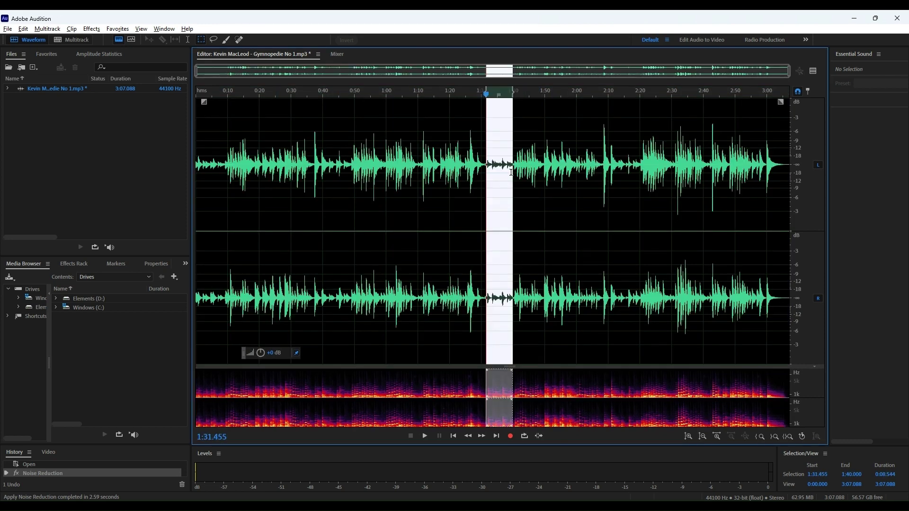
pyautogui.click(90, 30)
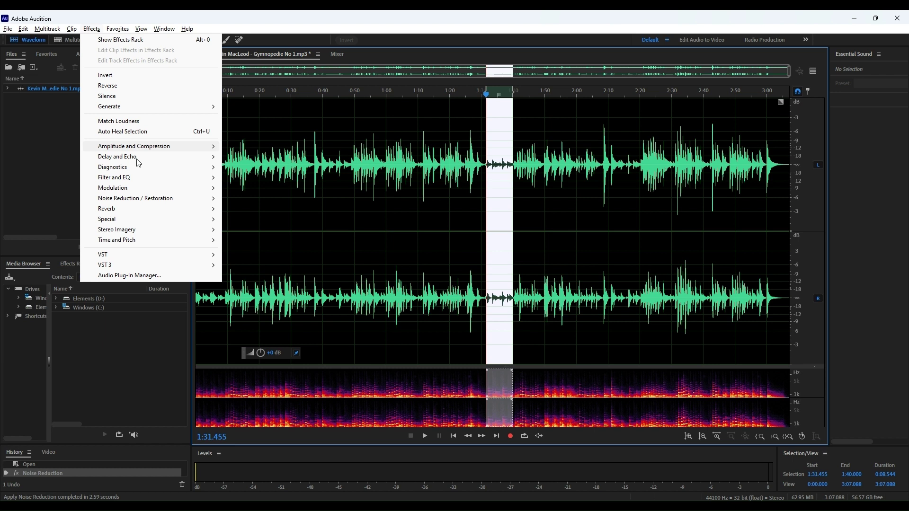
pyautogui.click(126, 97)
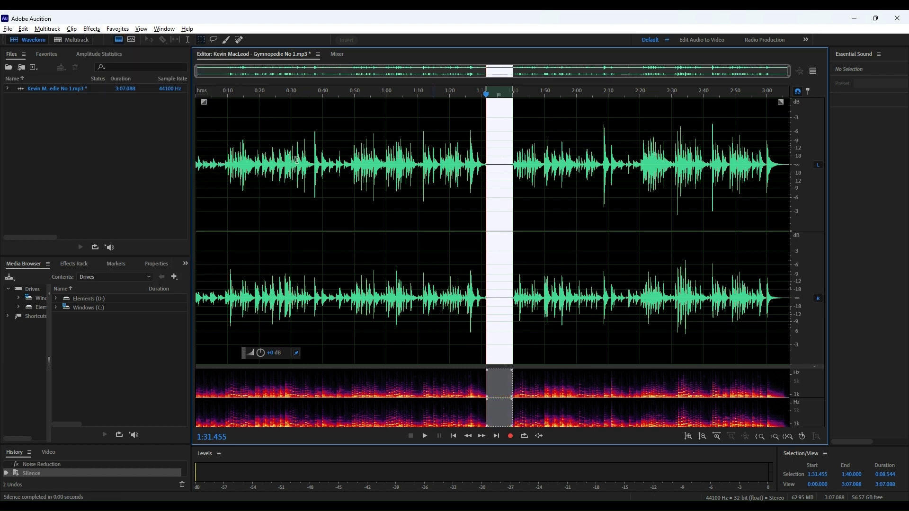
pyautogui.click(410, 202)
# Select the whole track and try the Parametric Equalizer's width/Q setting, closing without applying
pyautogui.moveTo(348, 199); pyautogui.dragTo(320, 199)
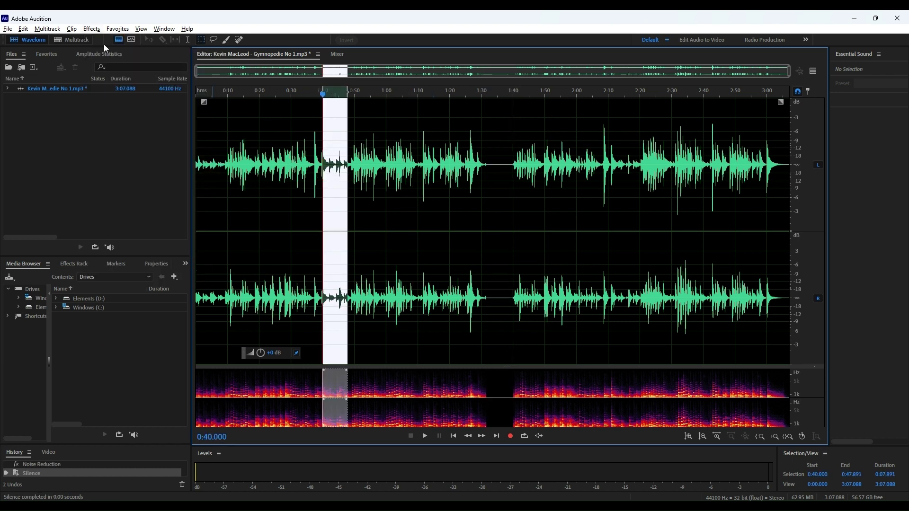
pyautogui.click(239, 170)
pyautogui.hotkey('ctrl', 'a')
pyautogui.scroll(10, 274, 183)
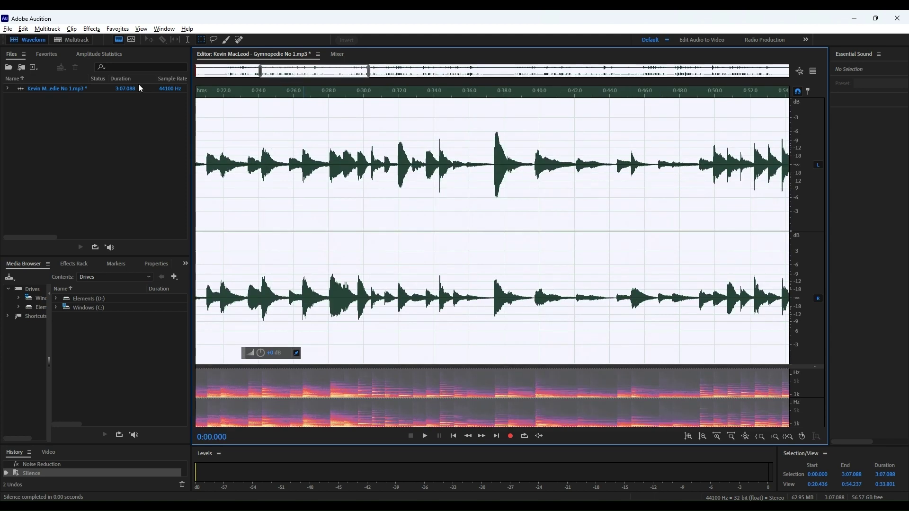
pyautogui.scroll(-10, 320, 180)
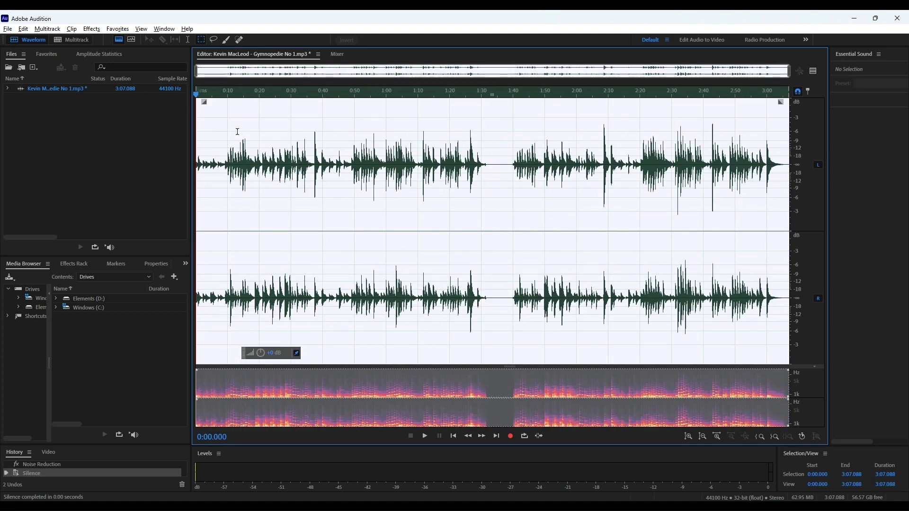
pyautogui.click(91, 29)
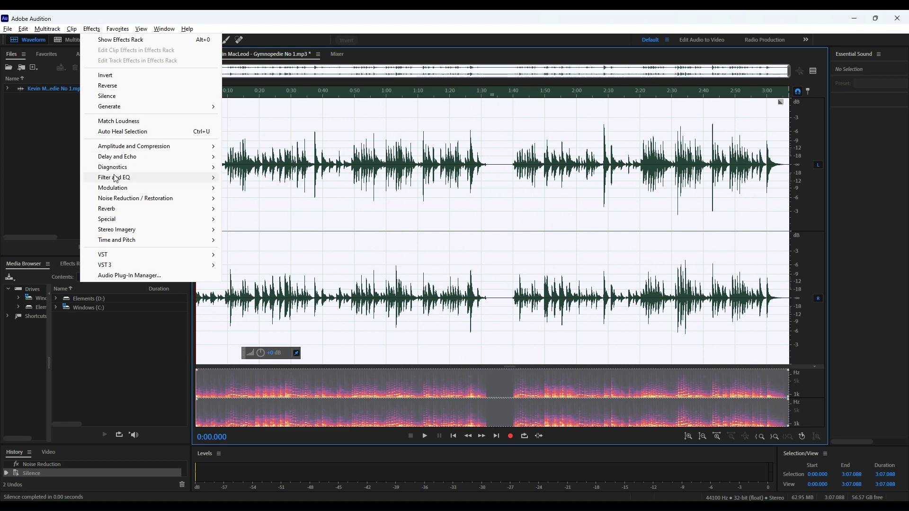
pyautogui.moveTo(121, 178)
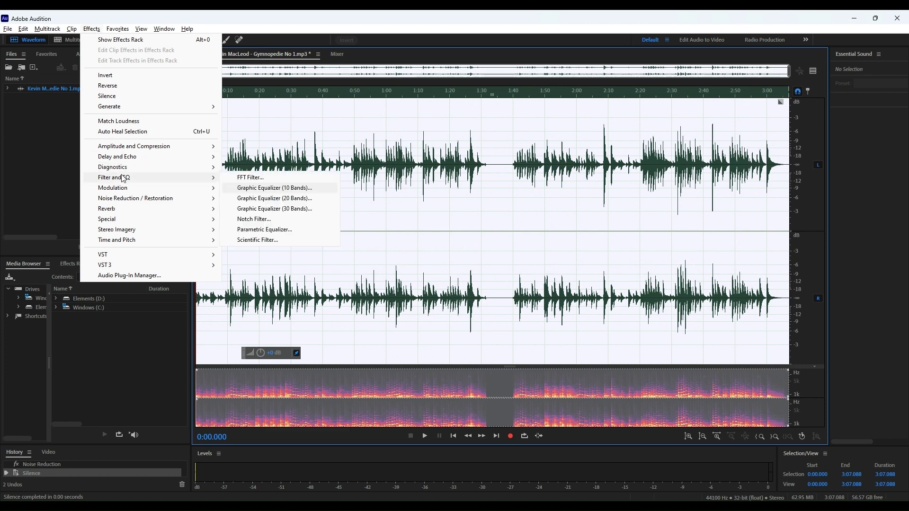
pyautogui.click(265, 230)
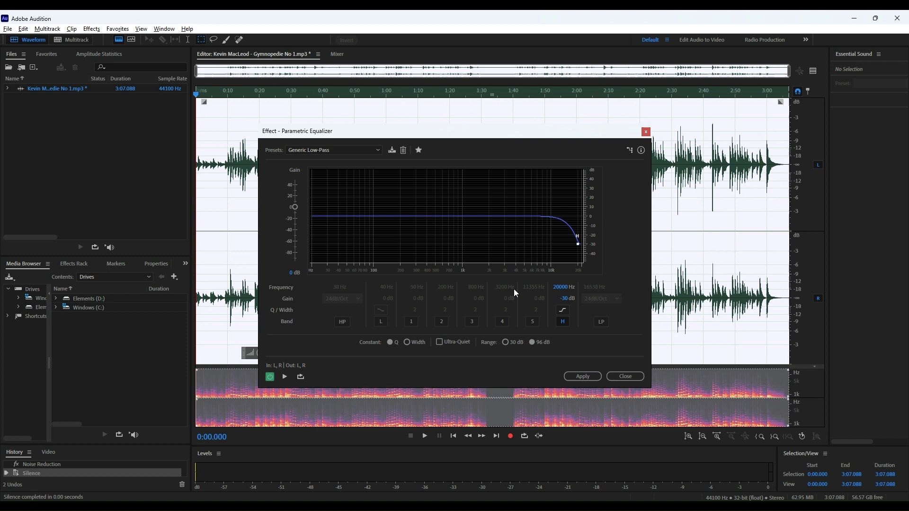
pyautogui.click(417, 345)
pyautogui.click(402, 345)
pyautogui.click(610, 376)
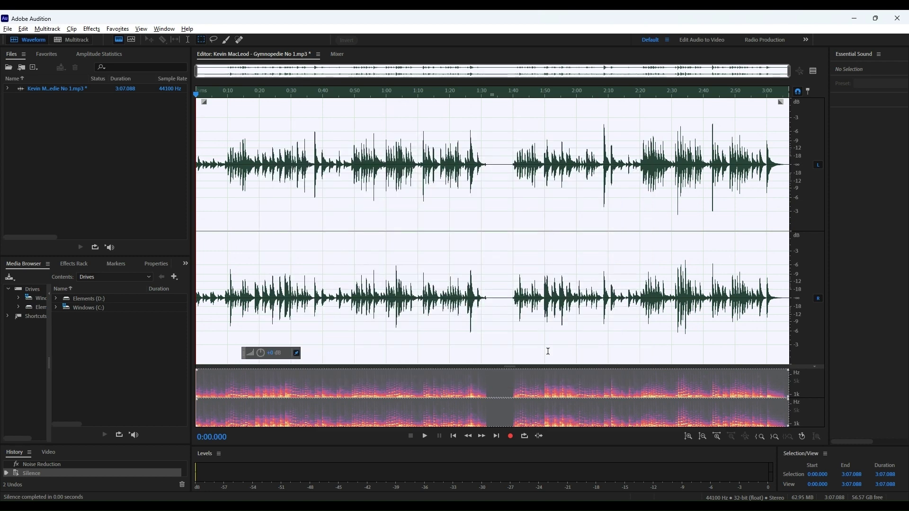
# Cancel a new multitrack session, then reopen and close the Parametric Equalizer
pyautogui.click(89, 39)
pyautogui.click(550, 201)
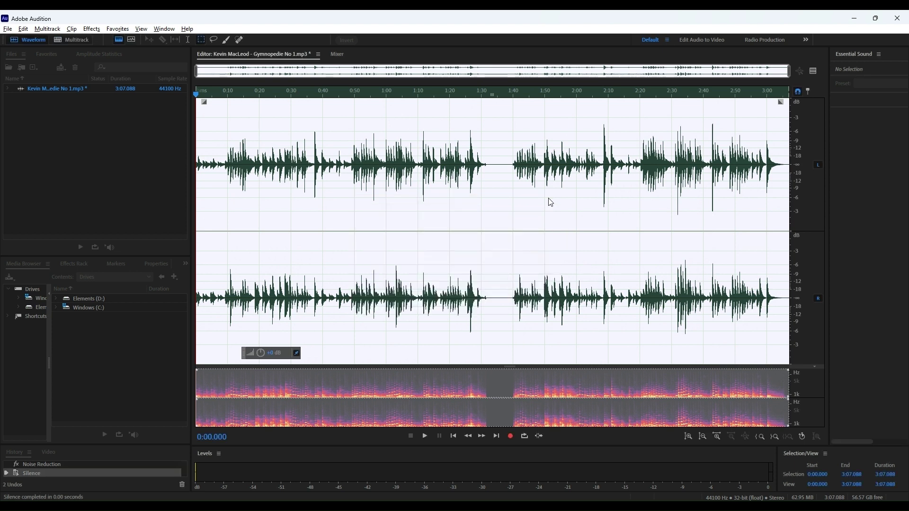
pyautogui.click(91, 28)
pyautogui.moveTo(159, 183)
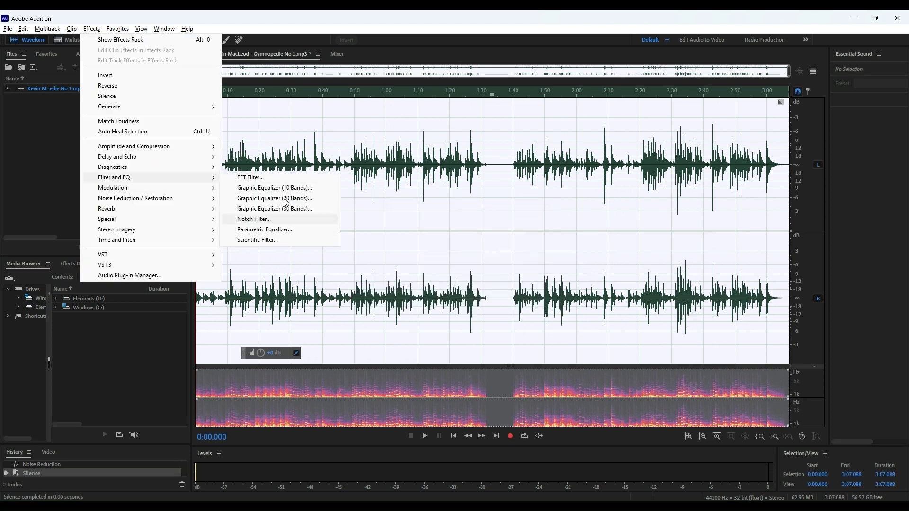
pyautogui.click(288, 229)
pyautogui.click(646, 132)
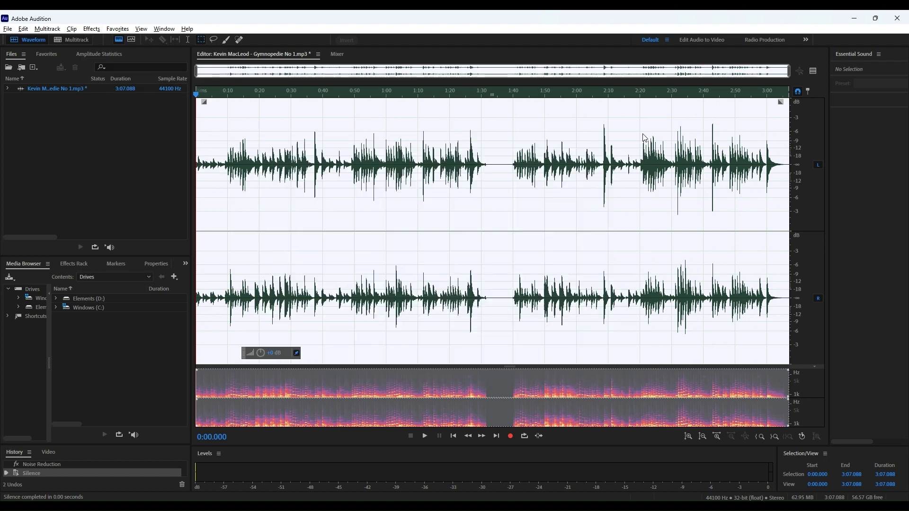
# Apply the 10-band Graphic Equalizer with the 500 Hz band boosted to 11.6 dB
pyautogui.click(92, 29)
pyautogui.moveTo(145, 183)
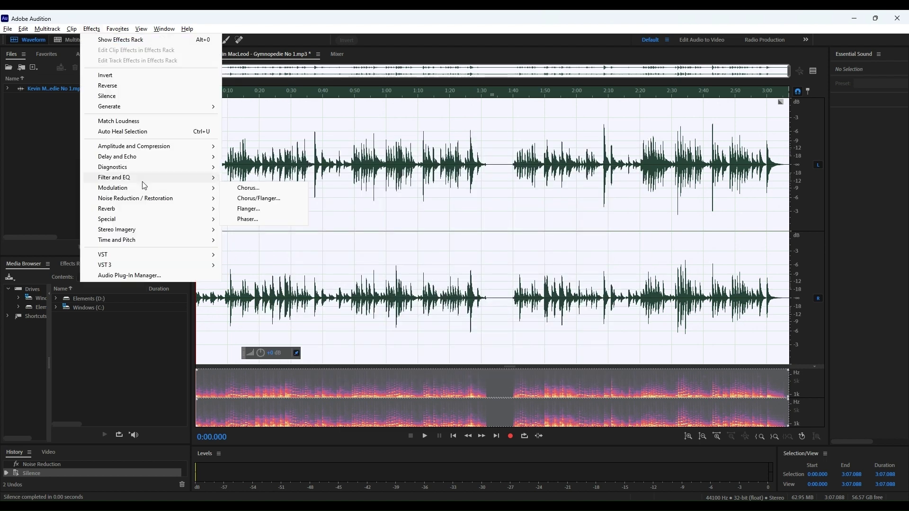
pyautogui.click(274, 188)
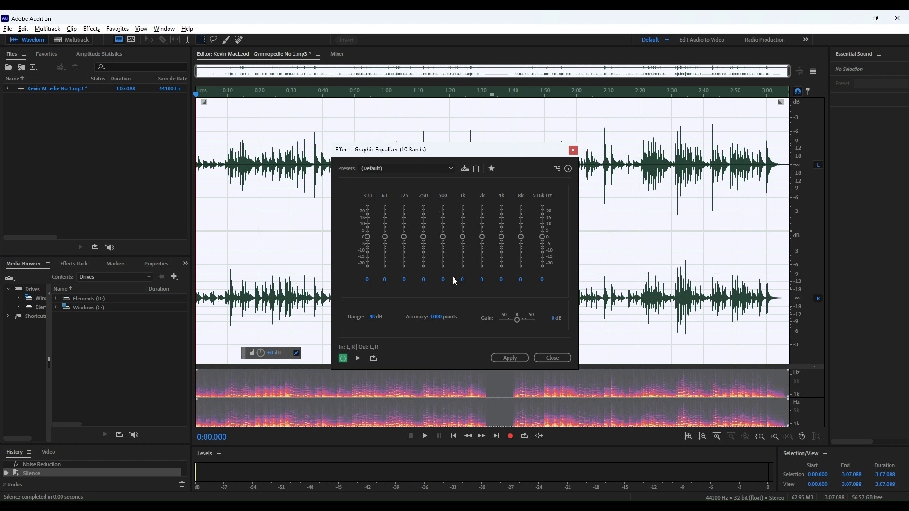
pyautogui.moveTo(443, 237)
pyautogui.mouseDown()
pyautogui.moveTo(447, 243)
pyautogui.moveTo(444, 220)
pyautogui.mouseUp()
pyautogui.click(510, 358)
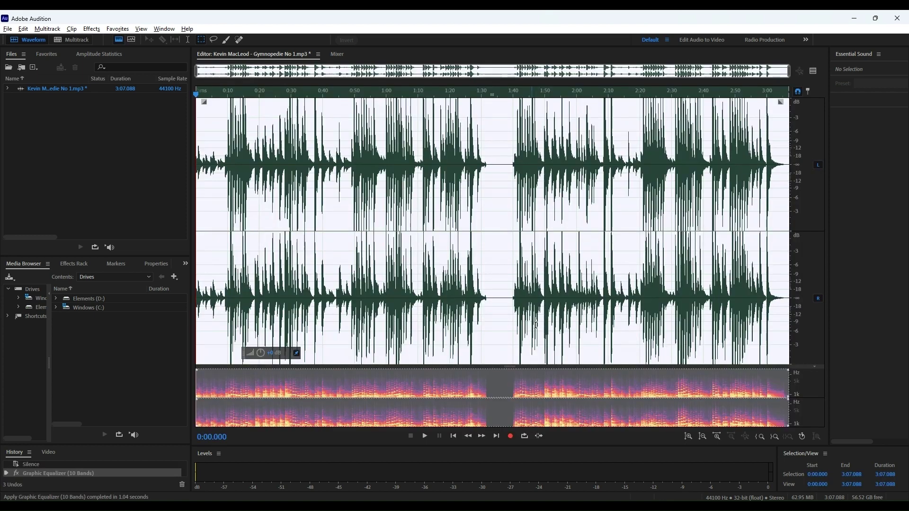
# Normalize the Gymnopedie track to 97%
pyautogui.click(91, 29)
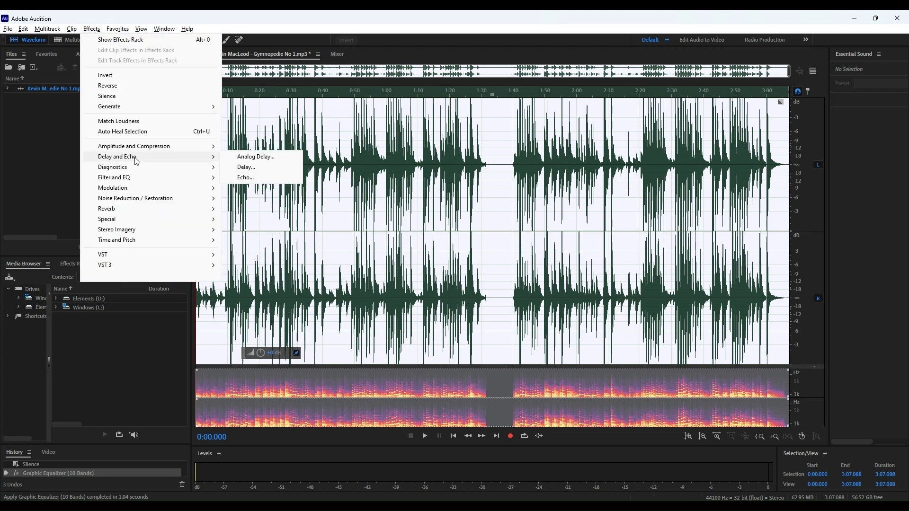
pyautogui.moveTo(141, 148)
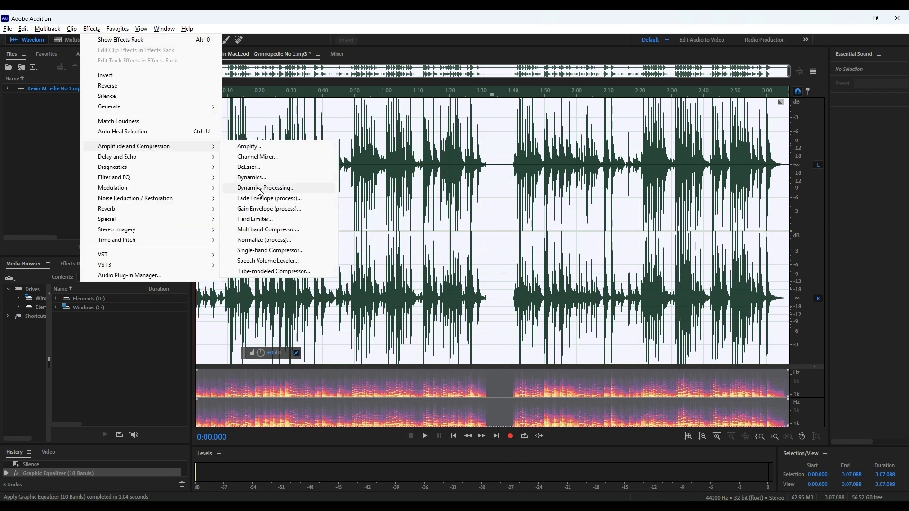
pyautogui.click(275, 240)
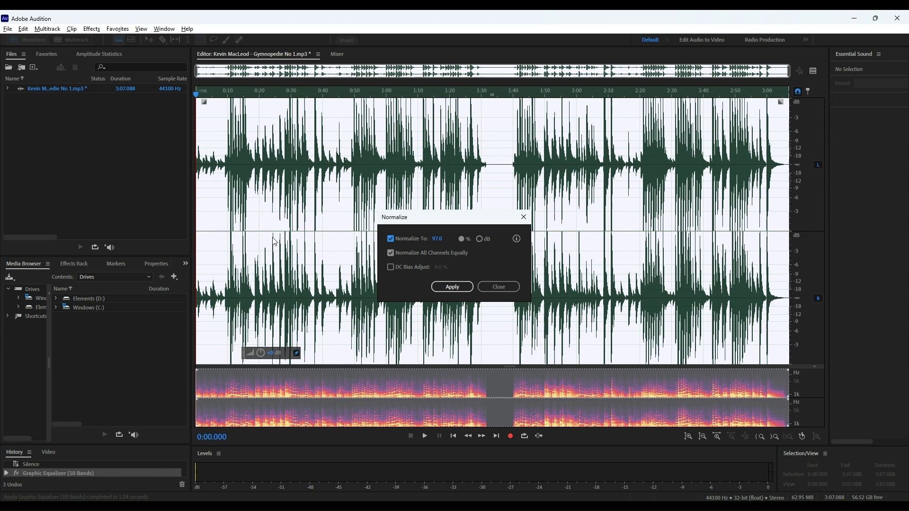
pyautogui.click(449, 286)
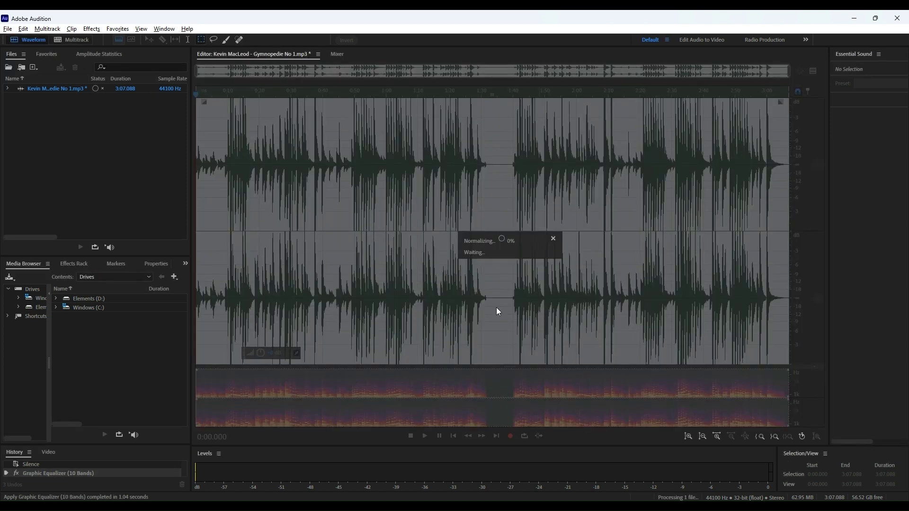
# Run the Amplify effect over the audio
pyautogui.click(91, 29)
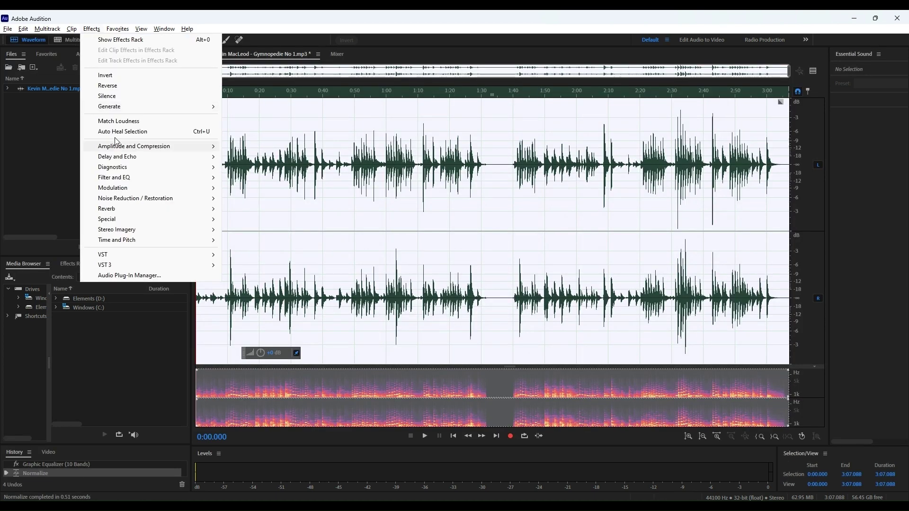
pyautogui.moveTo(121, 147)
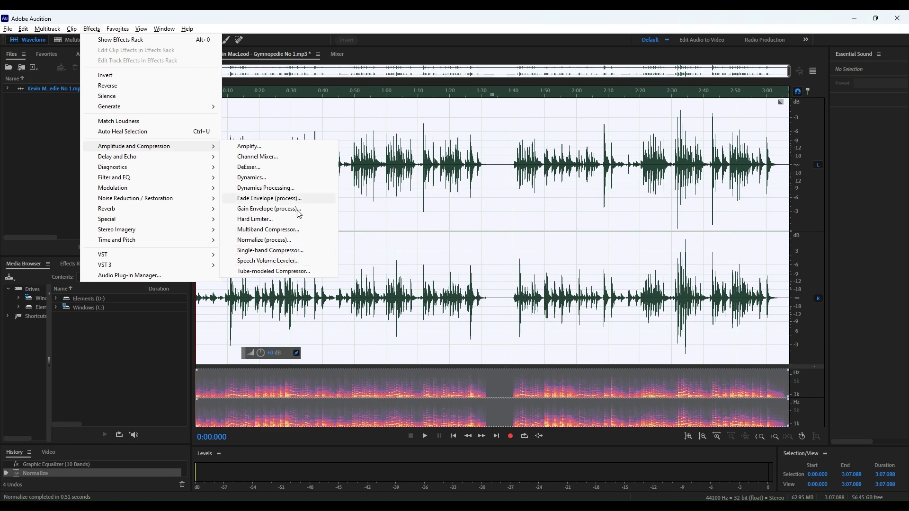
pyautogui.click(294, 149)
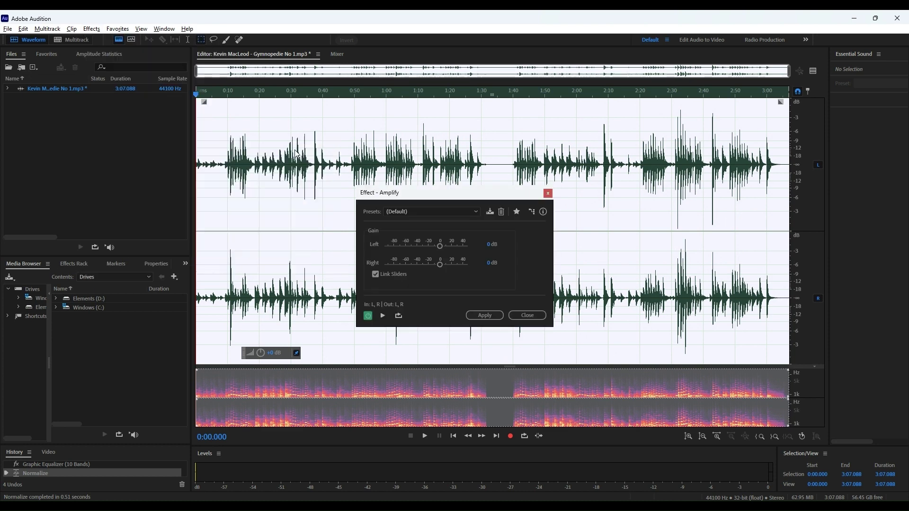
pyautogui.click(486, 315)
pyautogui.click(571, 310)
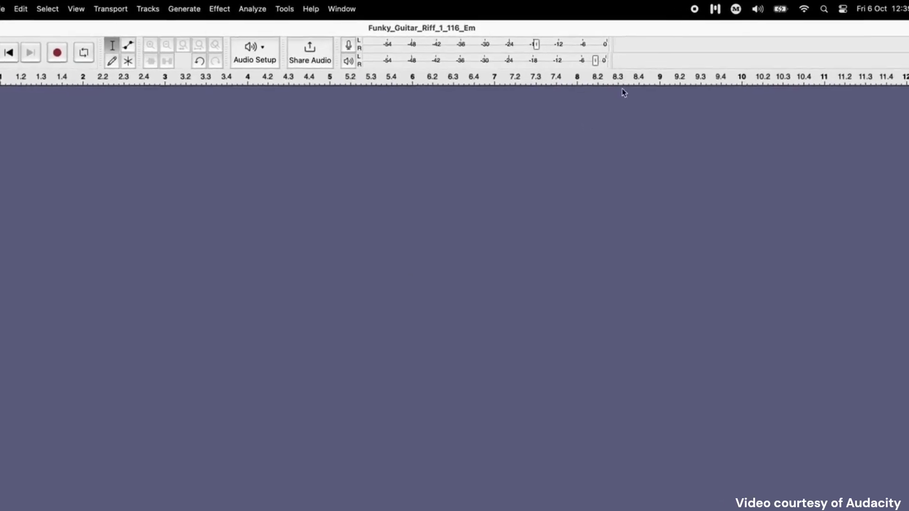
# Drag the Funky Guitar 1 sound from Muse Hub's Sounds library into Audacity
pyautogui.click(701, 14)
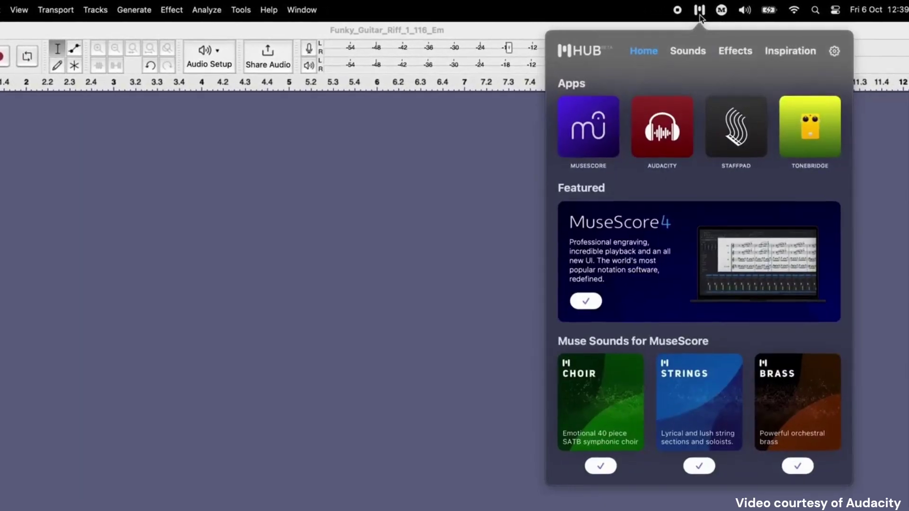
pyautogui.click(683, 54)
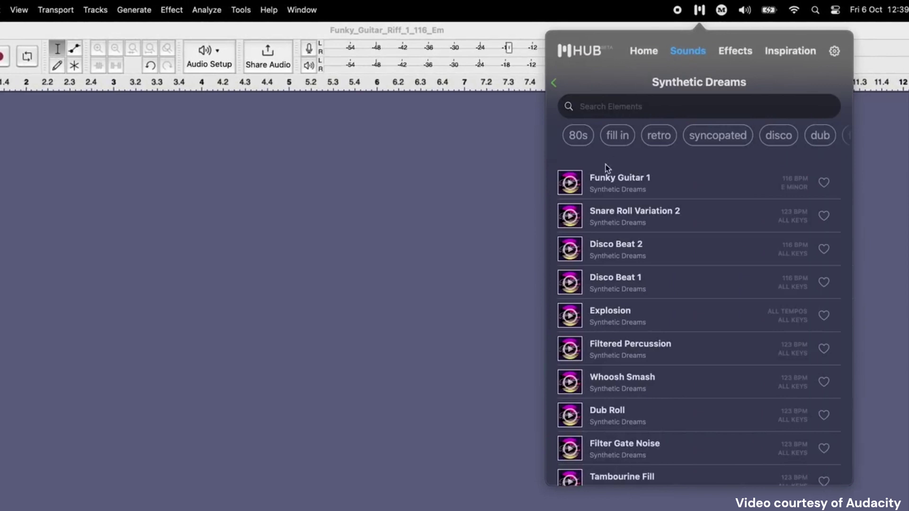
pyautogui.moveTo(604, 185); pyautogui.dragTo(356, 205)
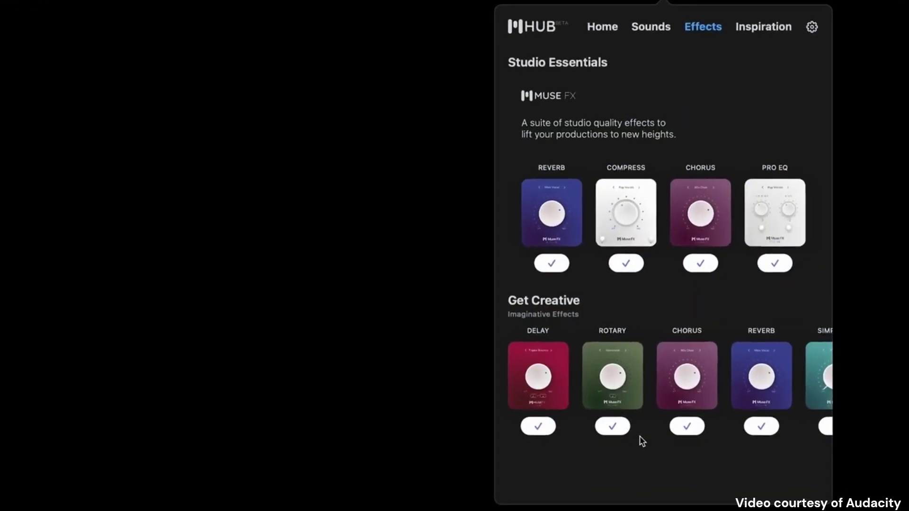
# Browse the Hub's effects and launch Audacity from its tile
pyautogui.hscroll(5, 662, 434)
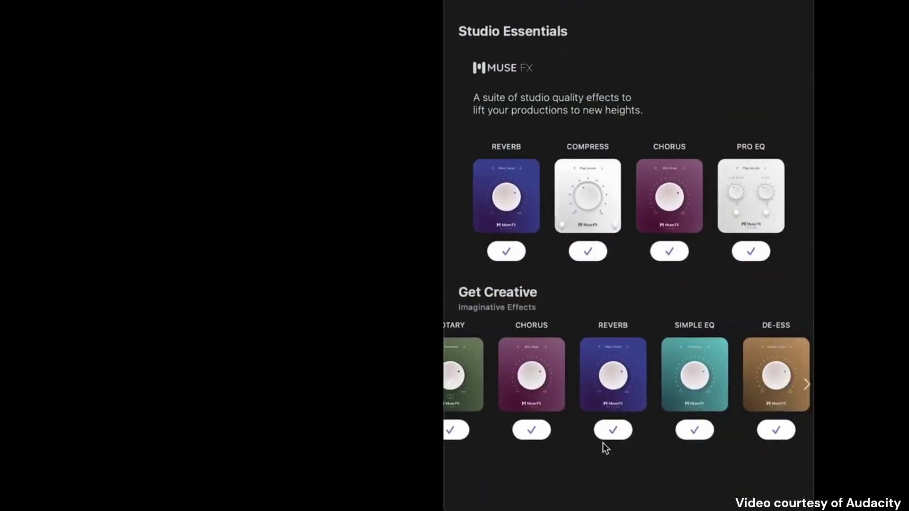
pyautogui.hscroll(3, 604, 447)
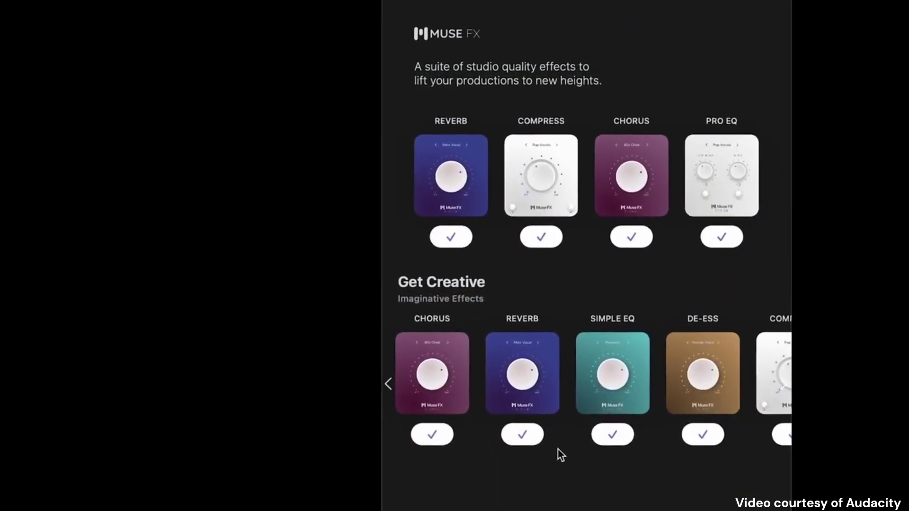
pyautogui.hscroll(3, 604, 447)
pyautogui.hscroll(3, 511, 456)
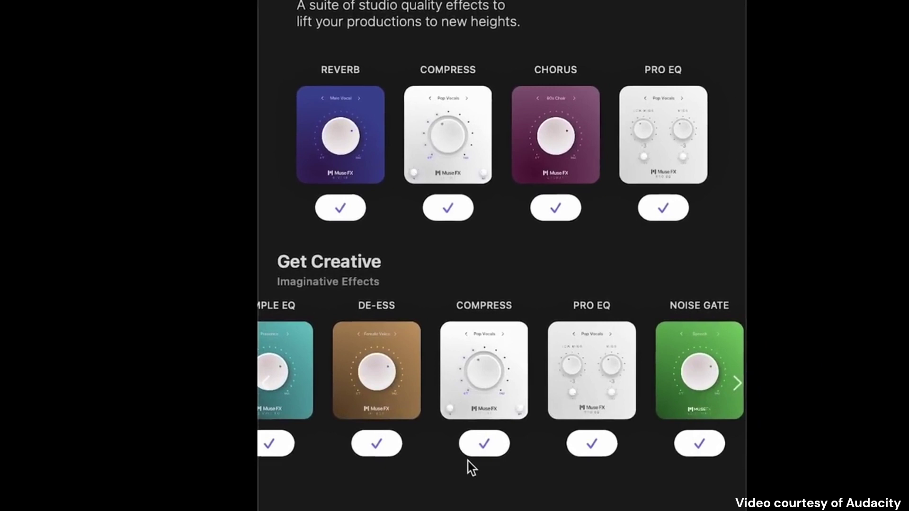
pyautogui.hscroll(3, 514, 465)
pyautogui.hscroll(3, 435, 465)
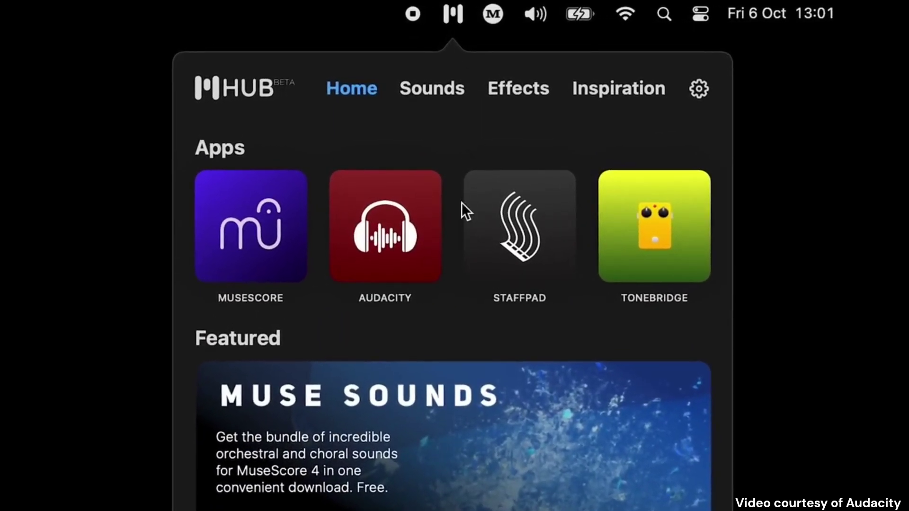
pyautogui.click(419, 261)
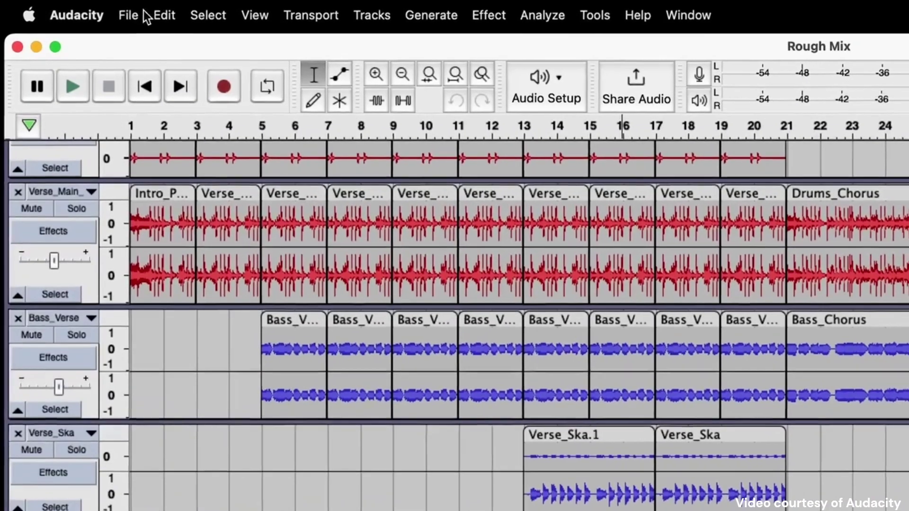
pyautogui.click(68, 4)
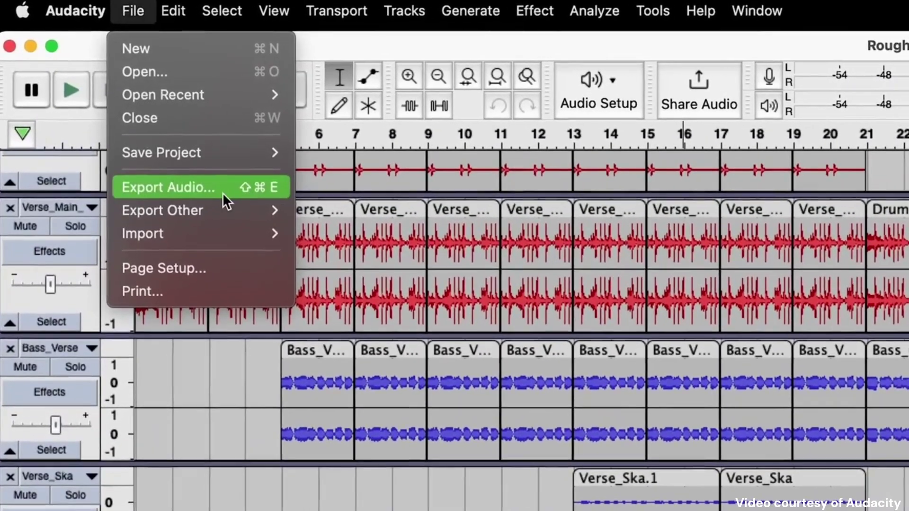
# Set the Rough Mix export to WAV (Microsoft) at 44100 Hz and choose the save folder
pyautogui.click(222, 189)
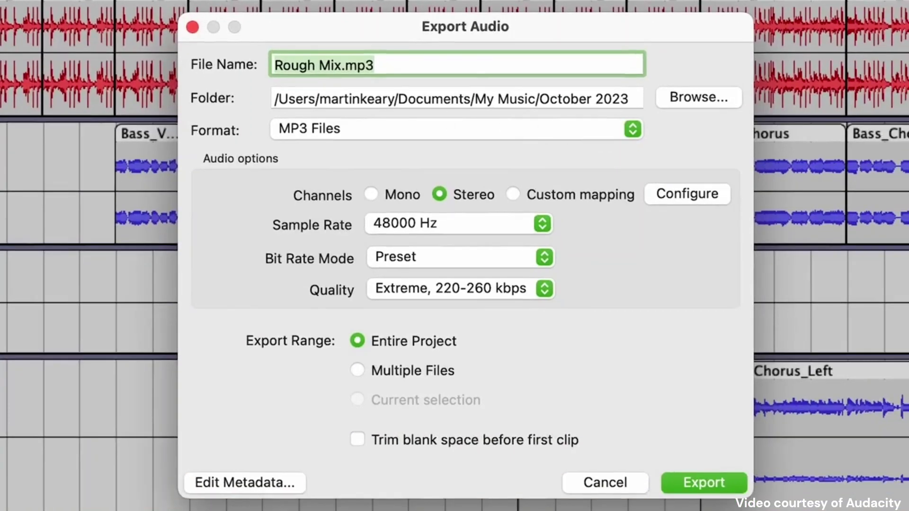
pyautogui.click(600, 124)
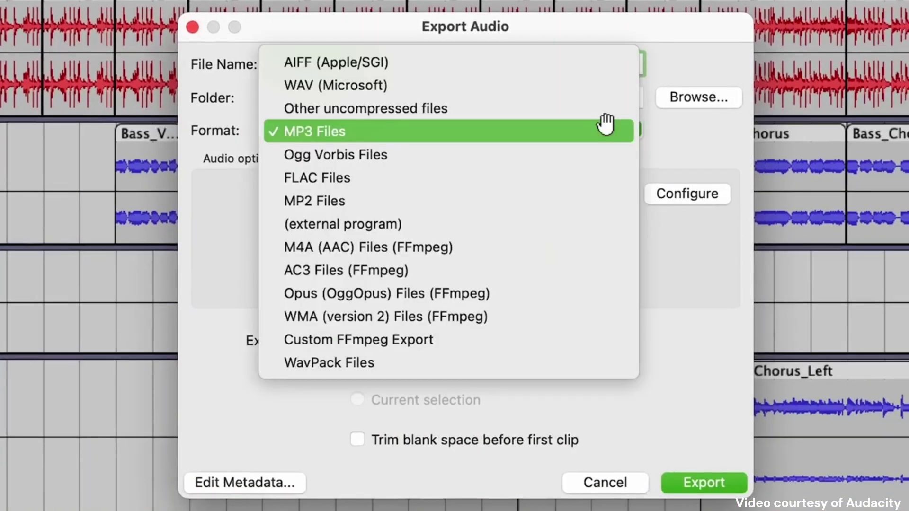
pyautogui.click(576, 86)
pyautogui.click(537, 221)
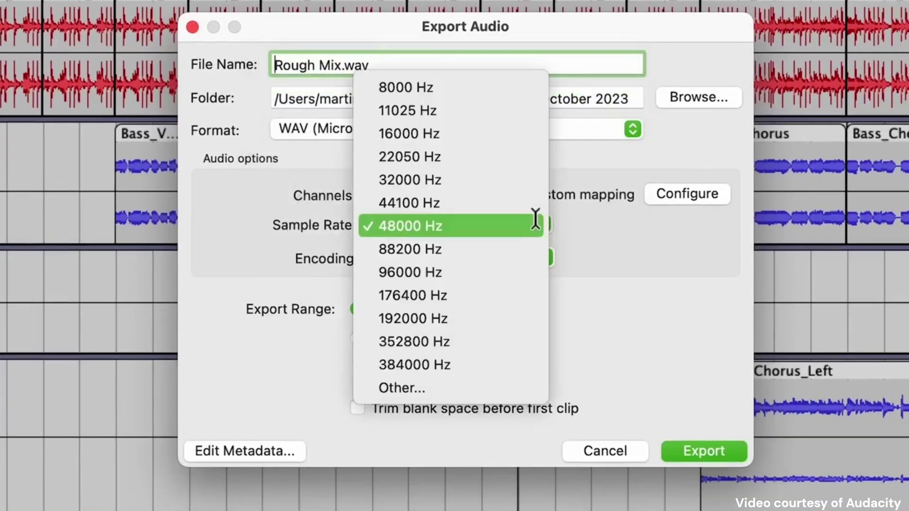
pyautogui.click(505, 209)
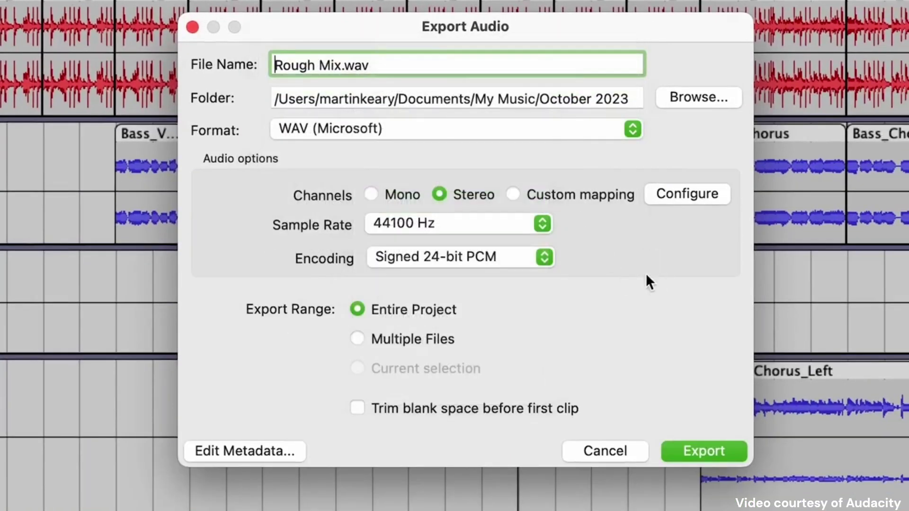
pyautogui.click(692, 97)
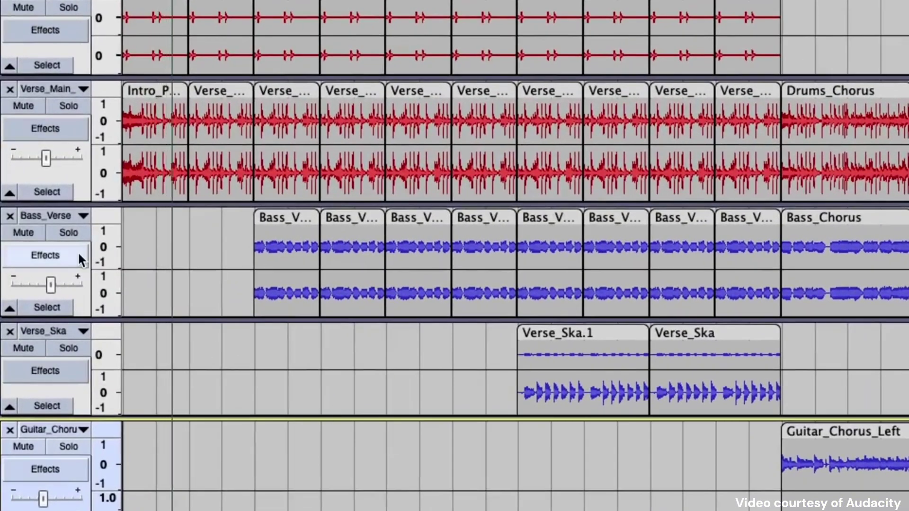
# Add a Reverb realtime effect to the Bass_Verse track
pyautogui.click(69, 254)
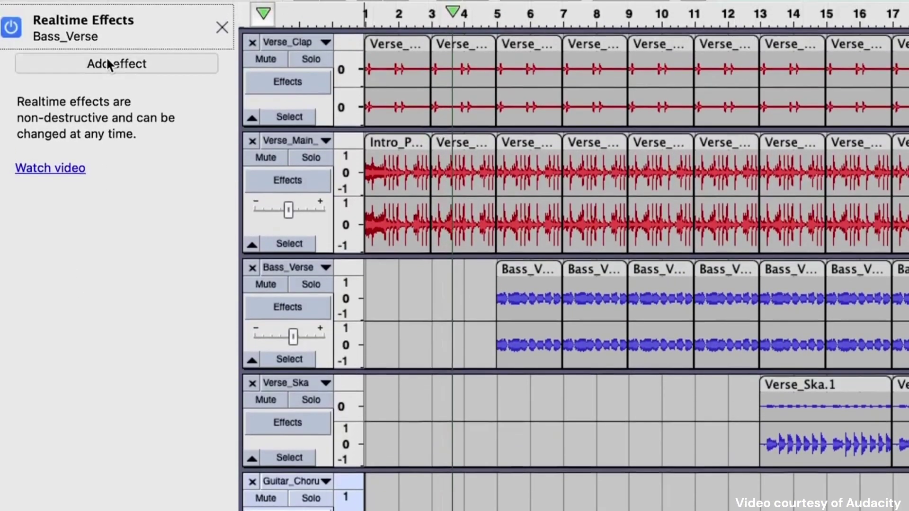
pyautogui.click(107, 62)
pyautogui.moveTo(113, 84)
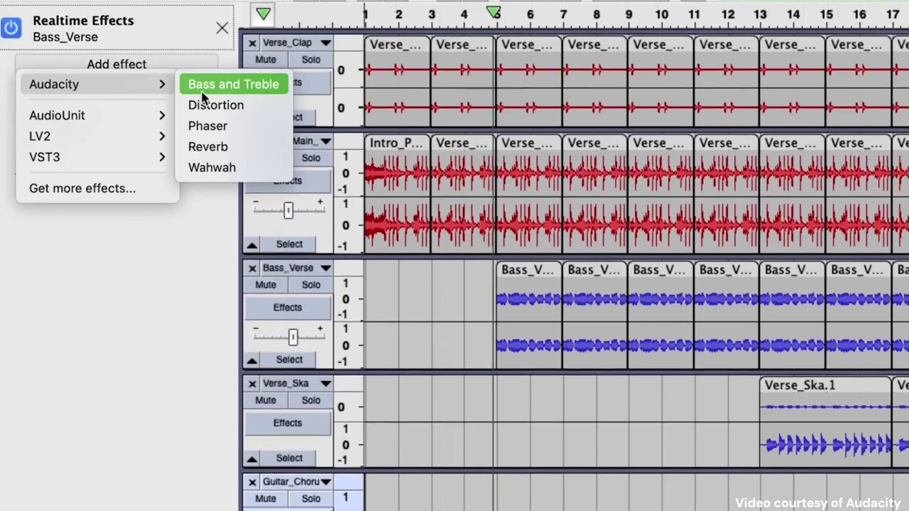
pyautogui.click(245, 148)
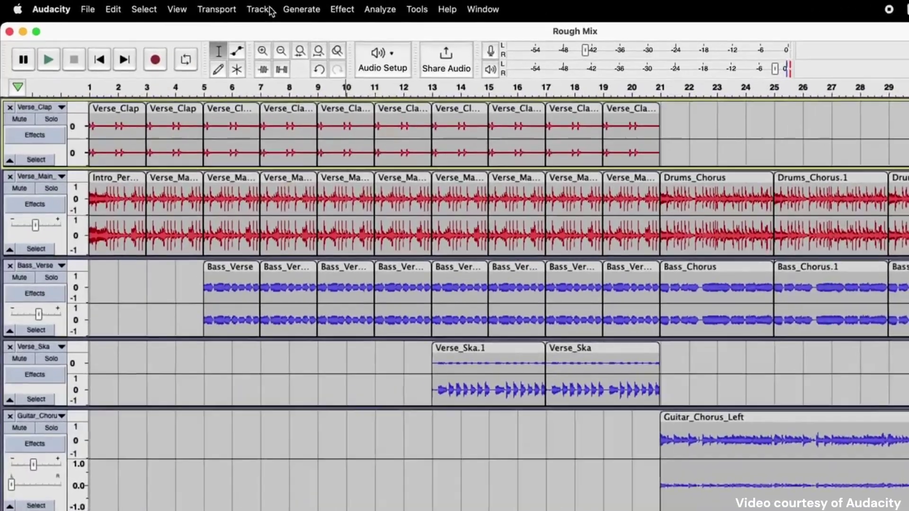
# Add a new Time Track to the project
pyautogui.click(260, 10)
pyautogui.moveTo(330, 42)
pyautogui.click(527, 90)
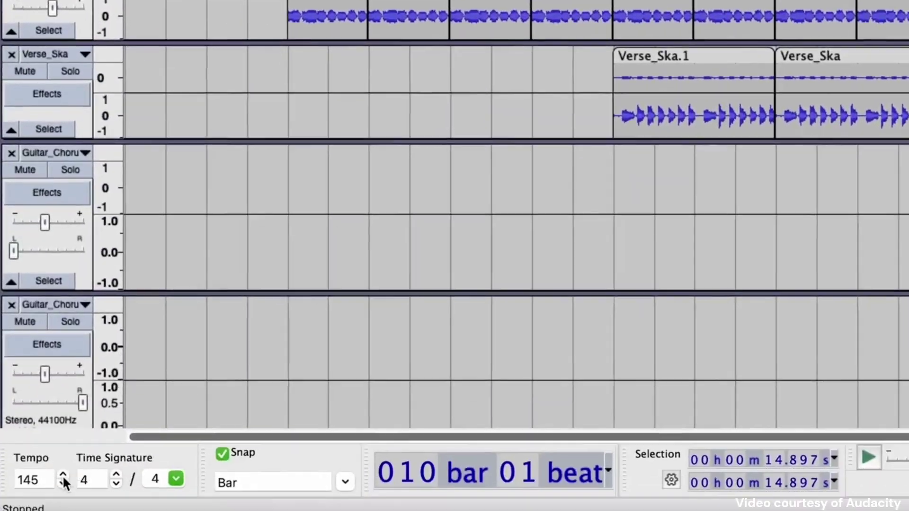
# Set the project tempo to 50
pyautogui.click(28, 480)
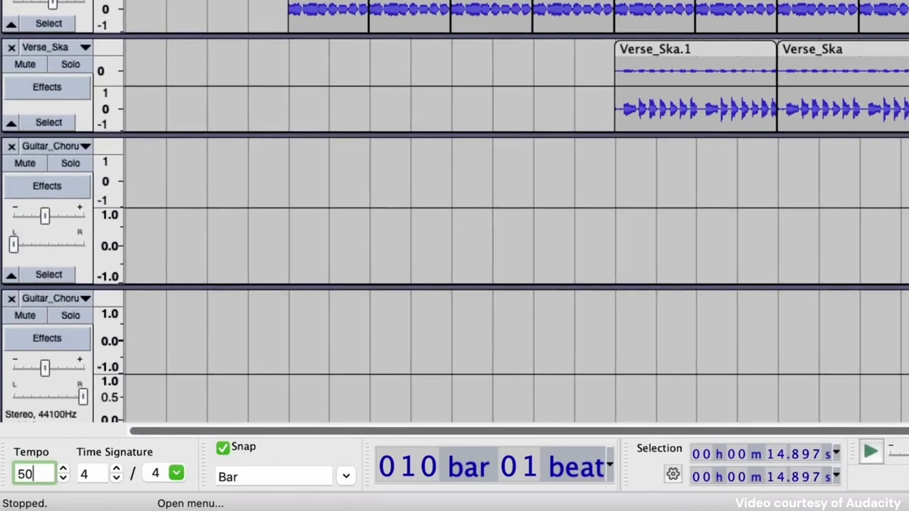
pyautogui.write('50')
pyautogui.press('Return')
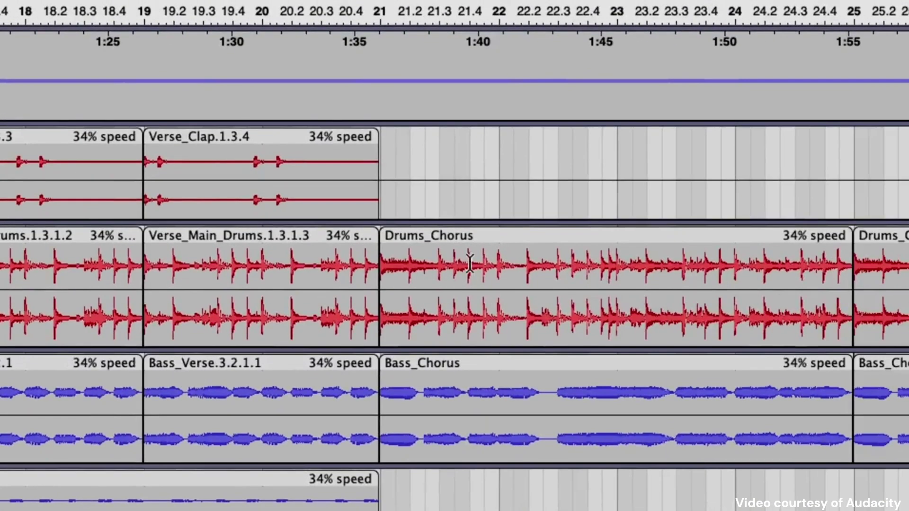
# Lower the Time Track line to slow the chorus, play it, and move Compress above De-Ess
pyautogui.moveTo(371, 82); pyautogui.dragTo(372, 84)
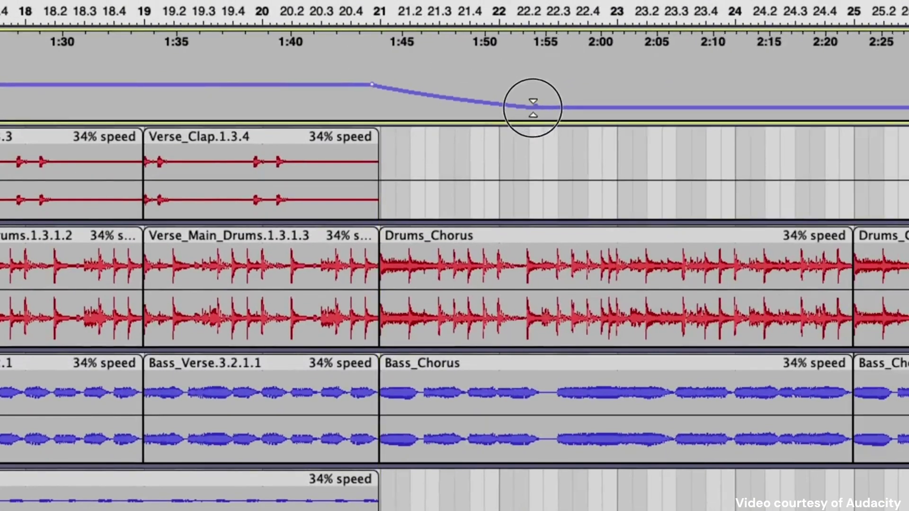
pyautogui.click(366, 11)
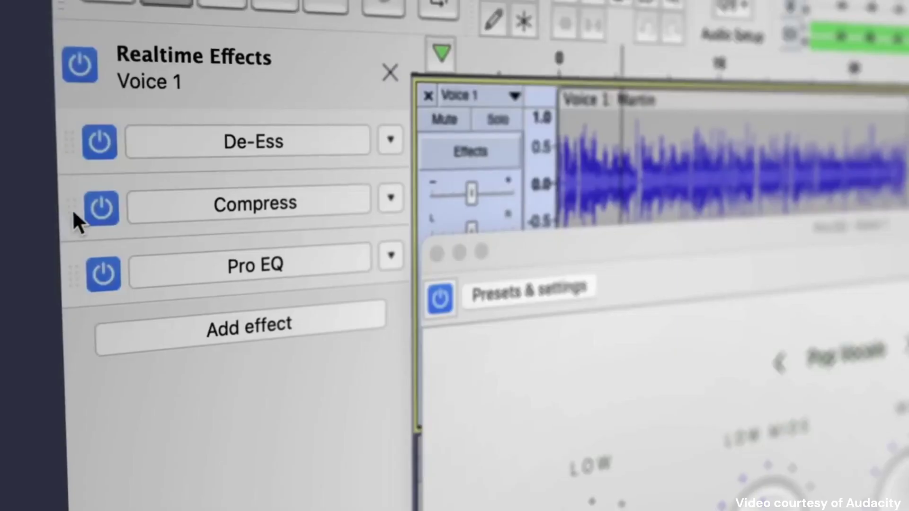
pyautogui.moveTo(72, 209); pyautogui.dragTo(75, 151)
# Bypass De-Ess on Voice 1, then remove it by choosing No Effect
pyautogui.click(98, 206)
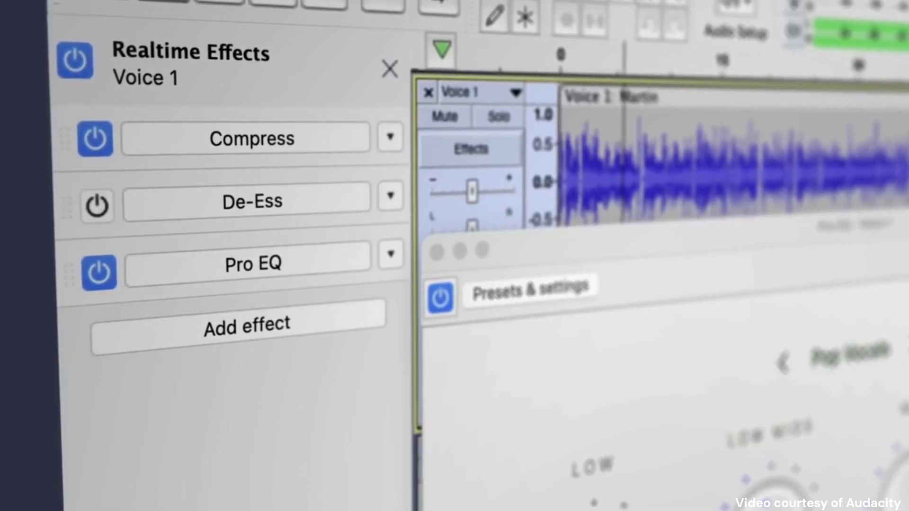
pyautogui.click(393, 195)
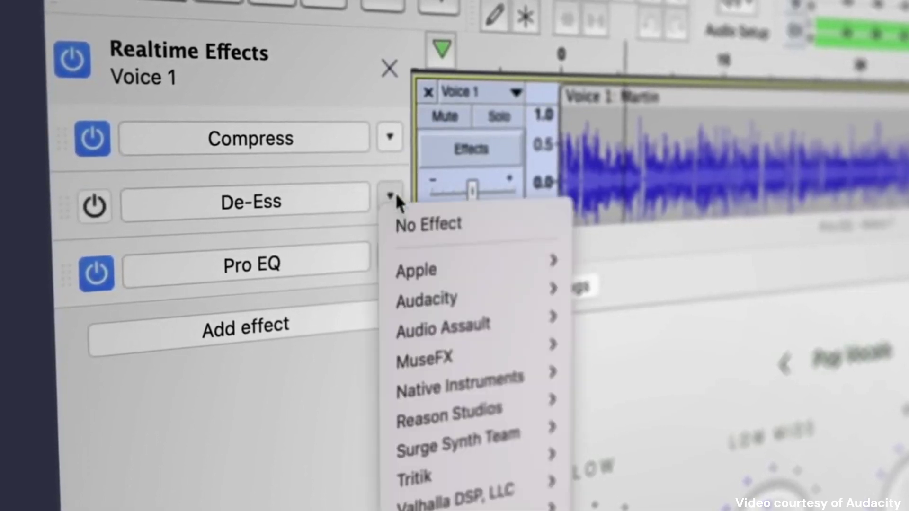
pyautogui.click(417, 233)
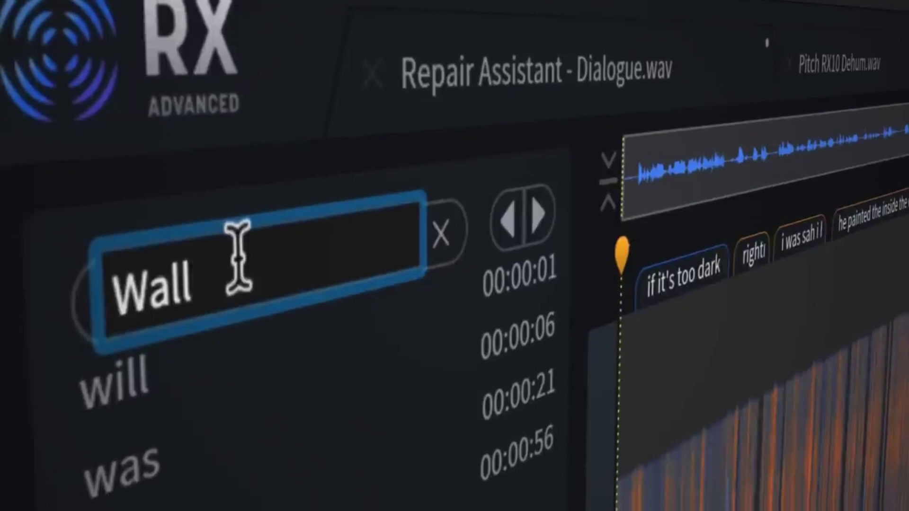
# Search the transcript for 'Space' instead of 'wall'
pyautogui.write('Space')
pyautogui.press('Return')
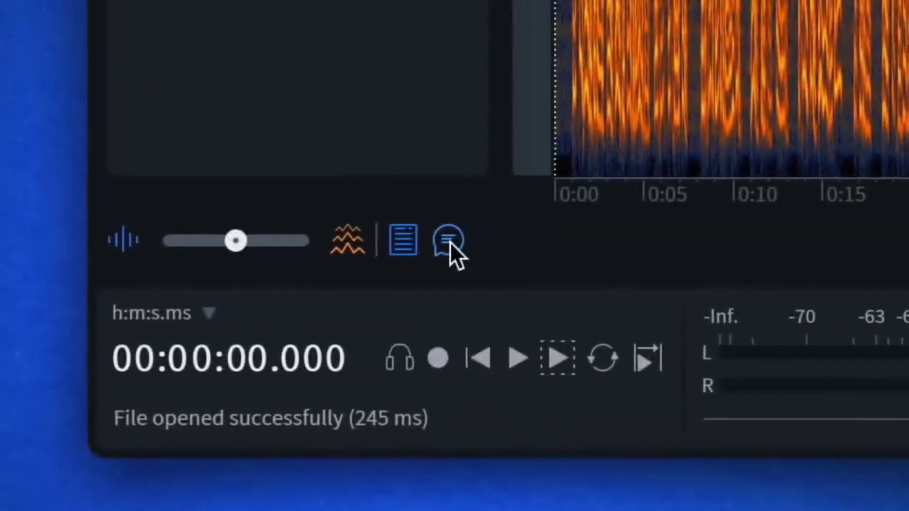
# Show the transcript and speakers list, then select the Speaker 1 and Speaker 2 passages
pyautogui.click(449, 243)
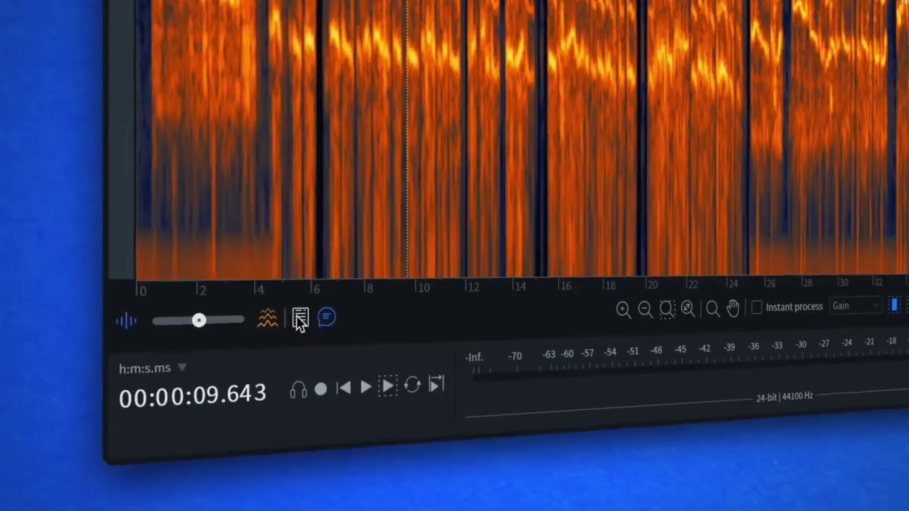
pyautogui.click(296, 316)
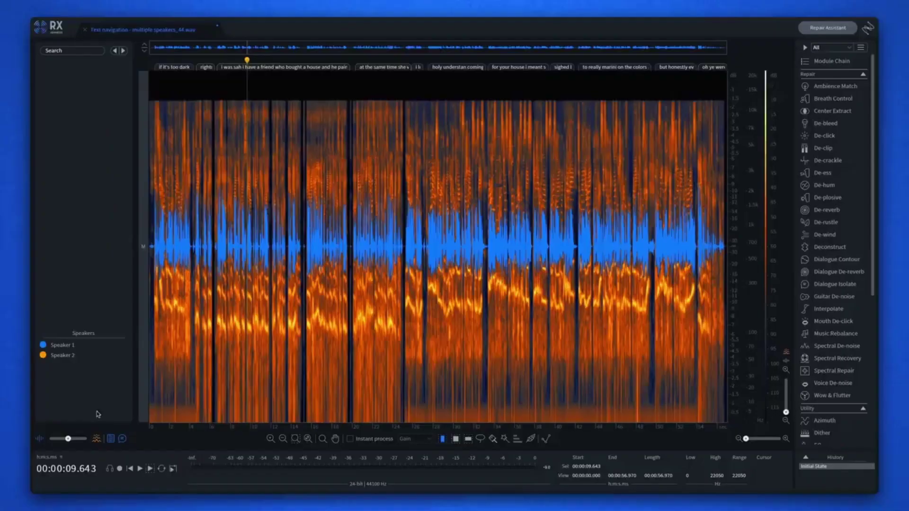
pyautogui.click(73, 348)
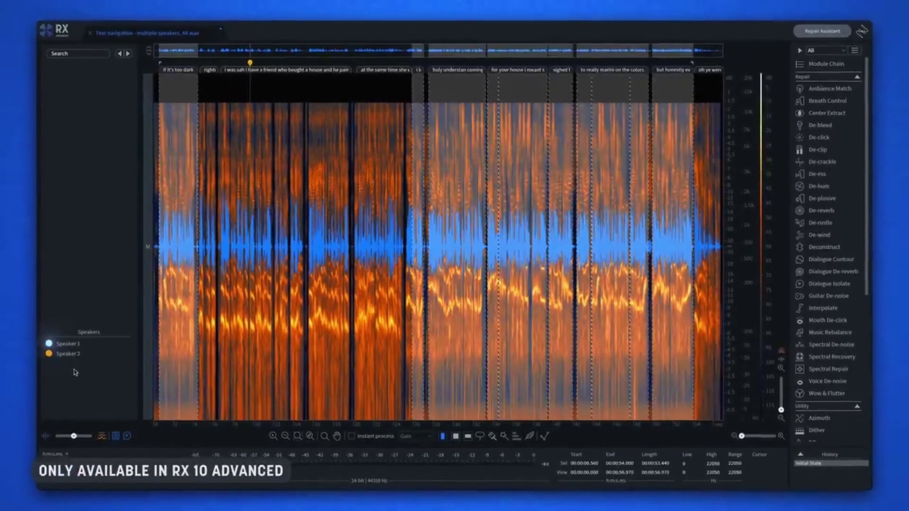
pyautogui.click(74, 354)
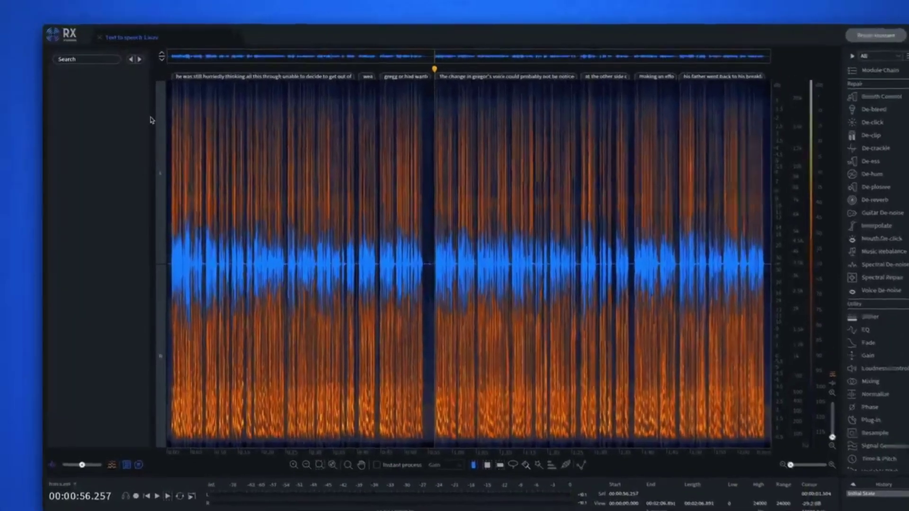
# Search the transcript for 'door' and jump to the matches at 1:28, 1:52 and 1:56
pyautogui.click(101, 58)
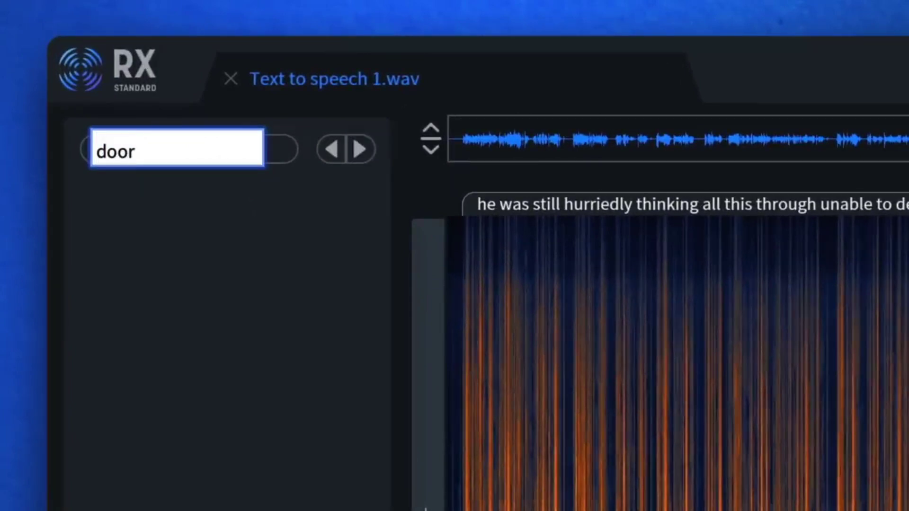
pyautogui.press('Return')
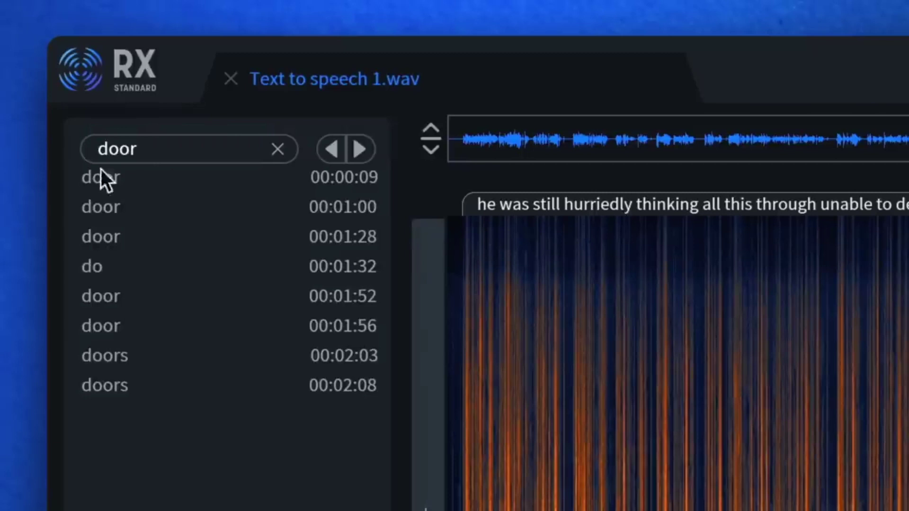
pyautogui.click(115, 235)
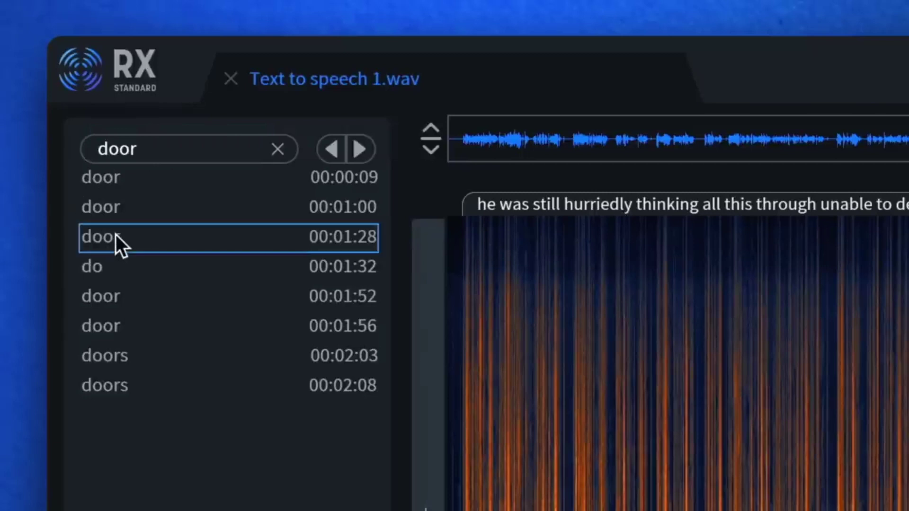
pyautogui.click(121, 297)
pyautogui.click(121, 322)
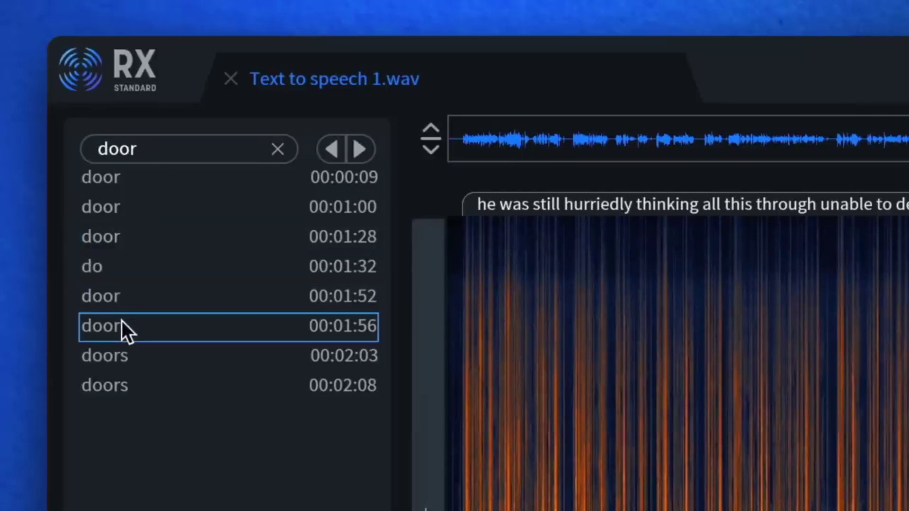
# Check the 'door' matches at 1:00, 0:09 and 2:03, then zoom in on the 1:56 door
pyautogui.click(133, 205)
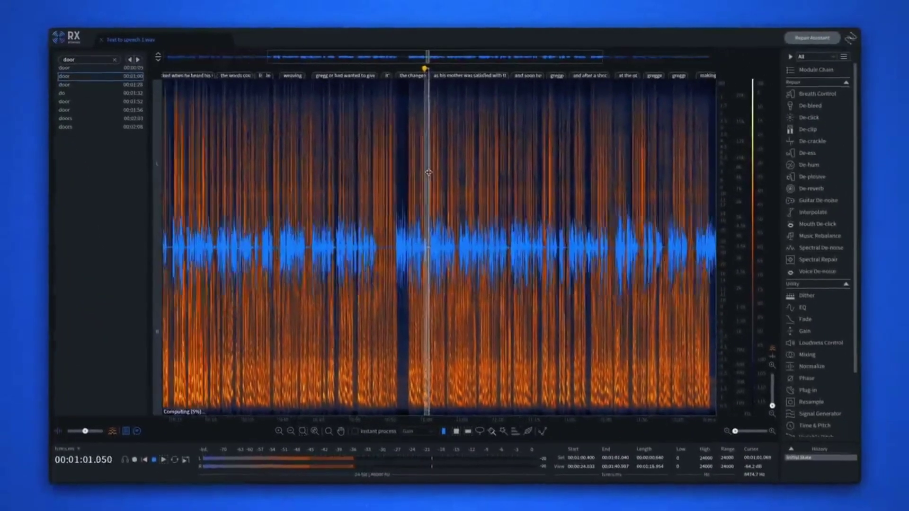
pyautogui.click(101, 70)
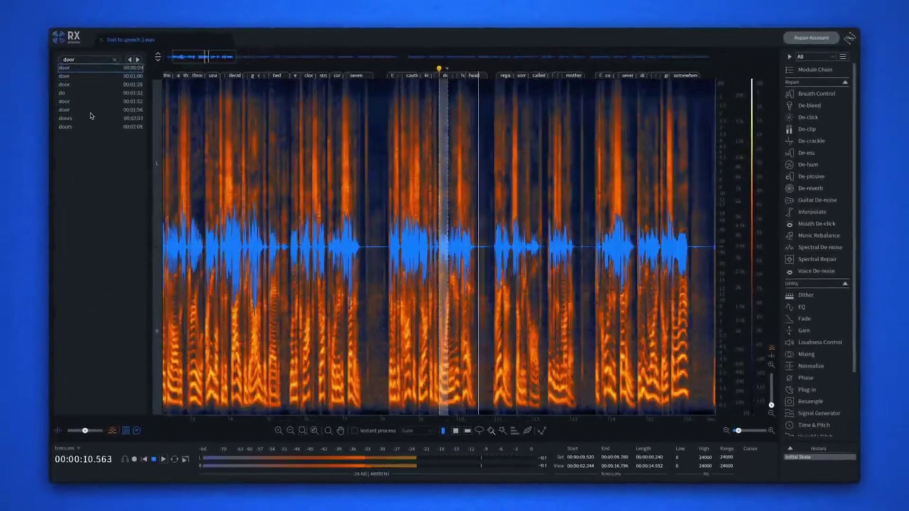
pyautogui.click(92, 116)
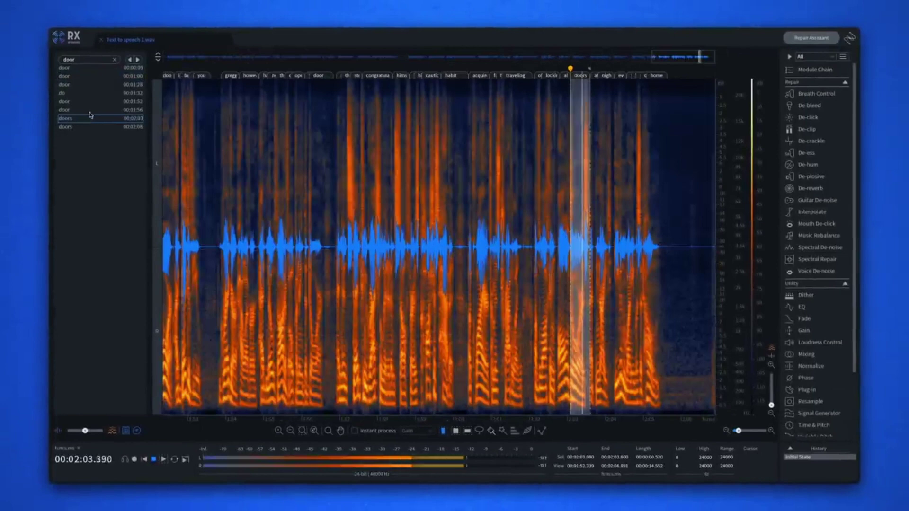
pyautogui.click(92, 110)
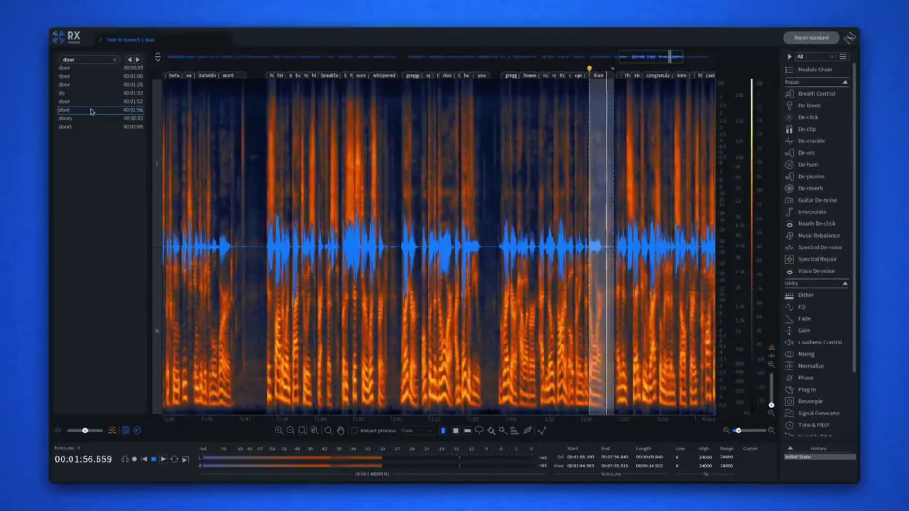
pyautogui.hotkey('ctrl', 'e')
# Select the full spoken word 'door' at 00:01:56 and copy it
pyautogui.click(441, 300)
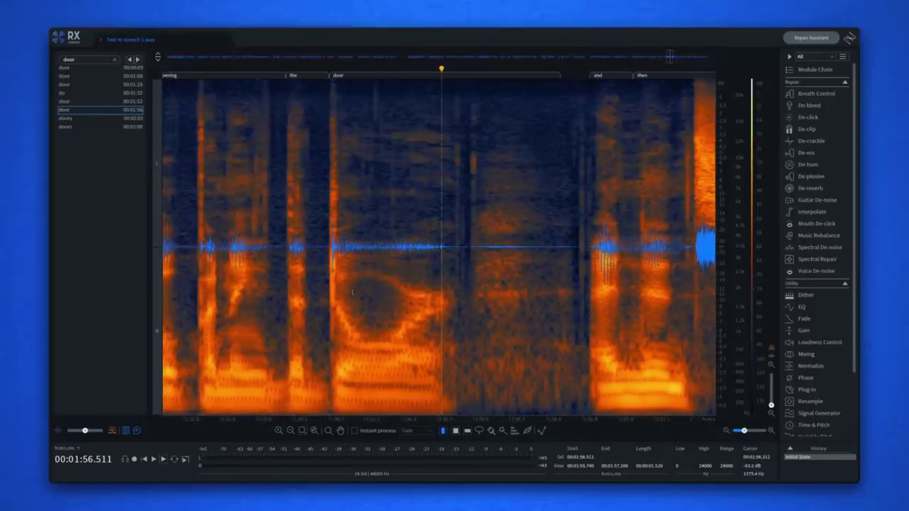
pyautogui.moveTo(327, 280); pyautogui.dragTo(587, 280)
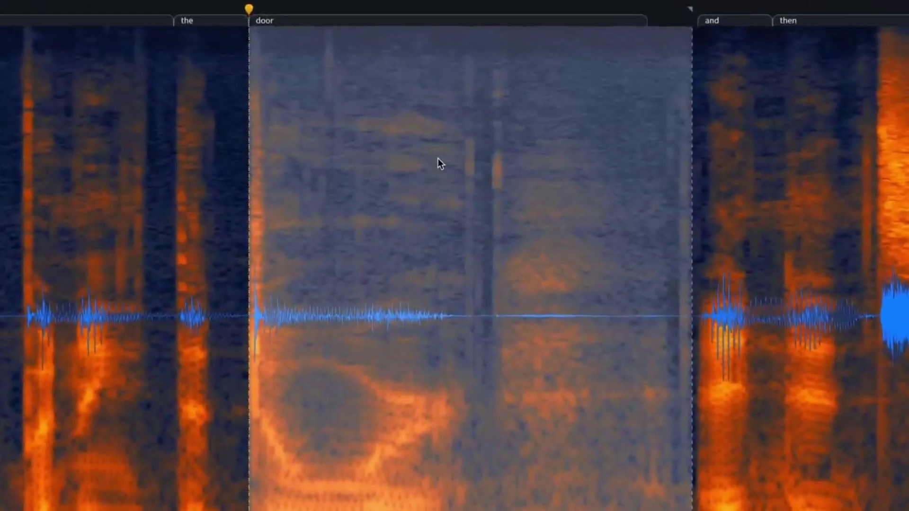
pyautogui.rightClick(437, 159)
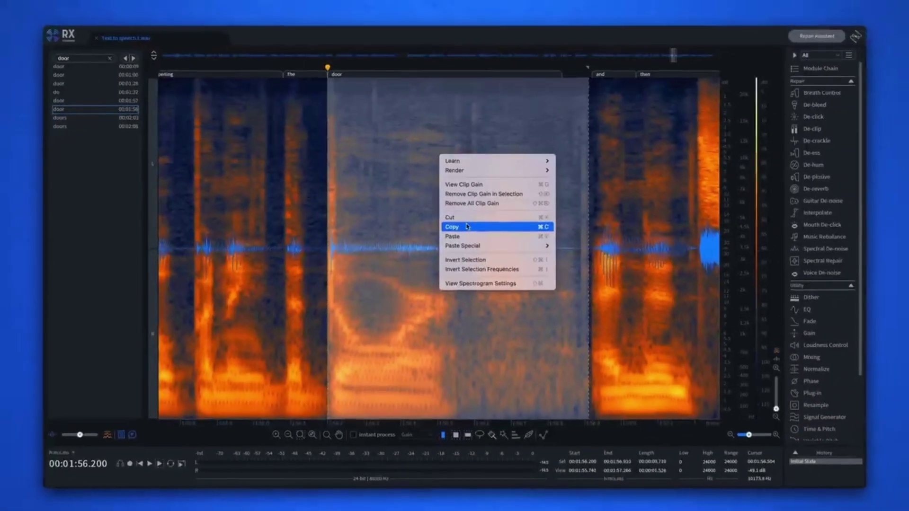
pyautogui.click(485, 279)
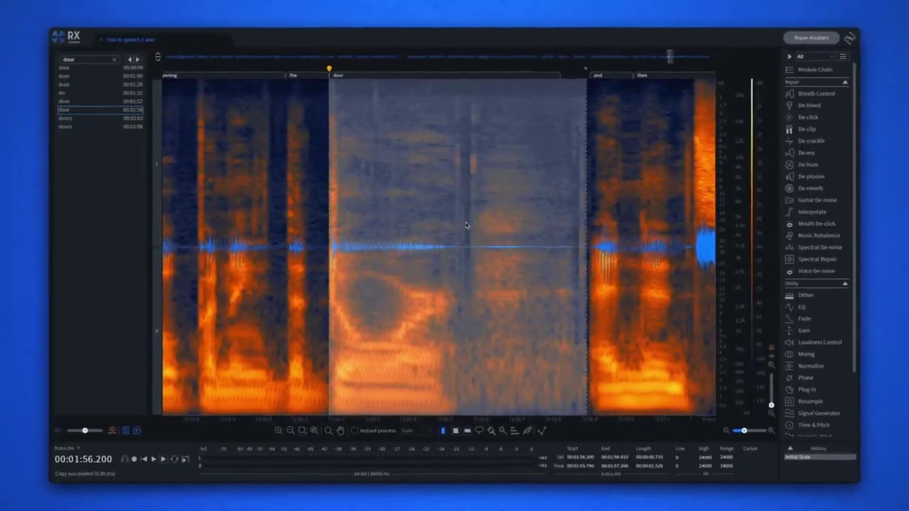
# Delete the word 'door' after 'wooden' at 00:01:00 from the audio
pyautogui.click(91, 77)
pyautogui.moveTo(410, 230); pyautogui.dragTo(539, 228)
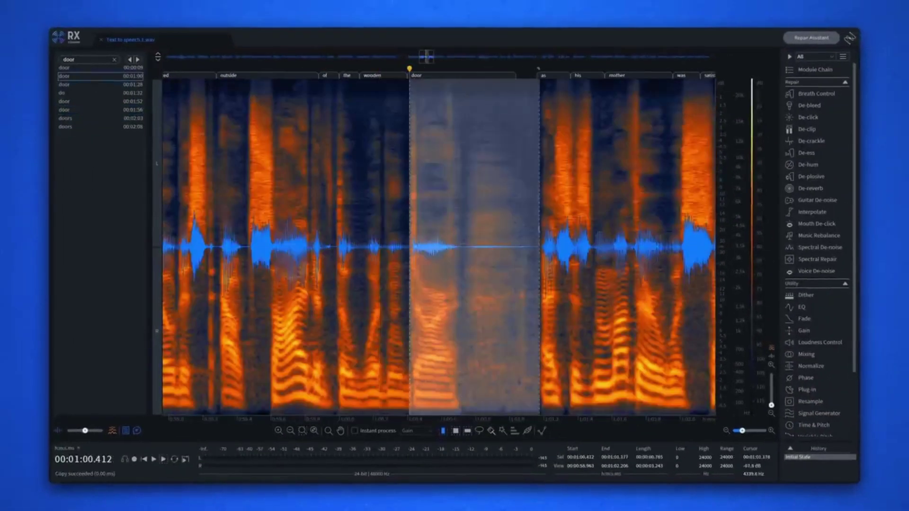
pyautogui.click(142, 32)
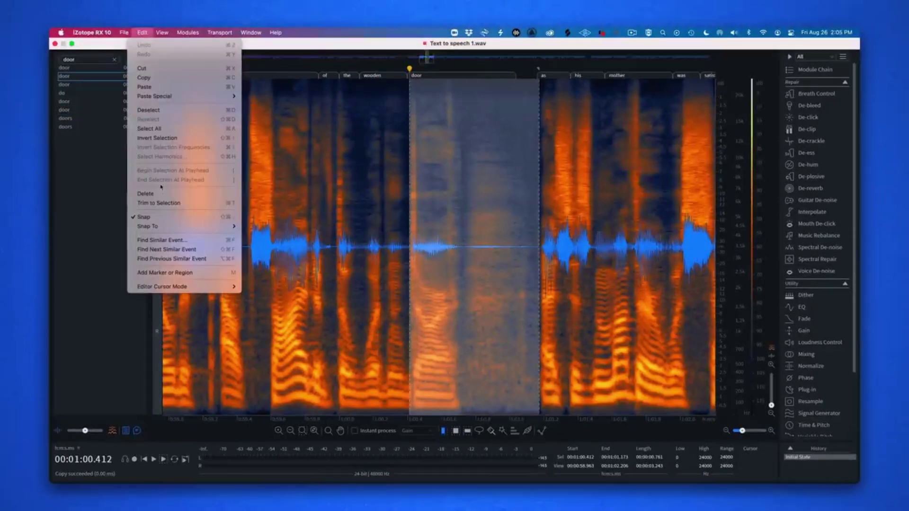
pyautogui.click(145, 193)
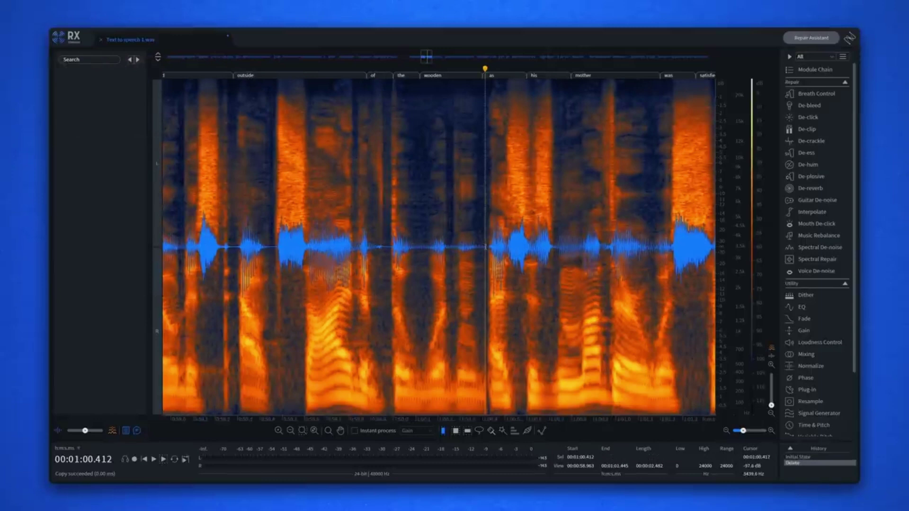
# Insert the copied 'door' at the cursor in the 1:00 gap with Paste Special > Insert
pyautogui.rightClick(488, 250)
pyautogui.moveTo(525, 335)
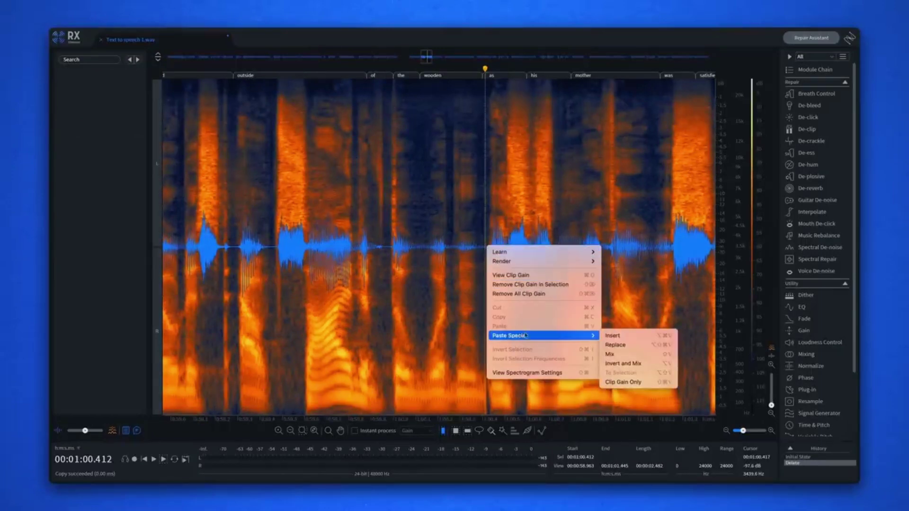
pyautogui.click(617, 336)
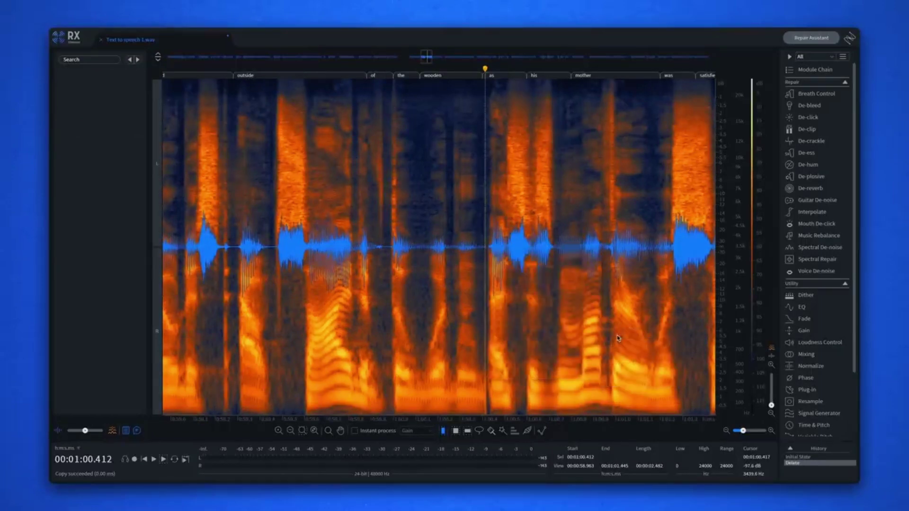
# Compare the passage with and without the inserted door by undoing, playing, redoing and replaying
pyautogui.hotkey('ctrl', 'z')
pyautogui.hotkey('ctrl', 'z')
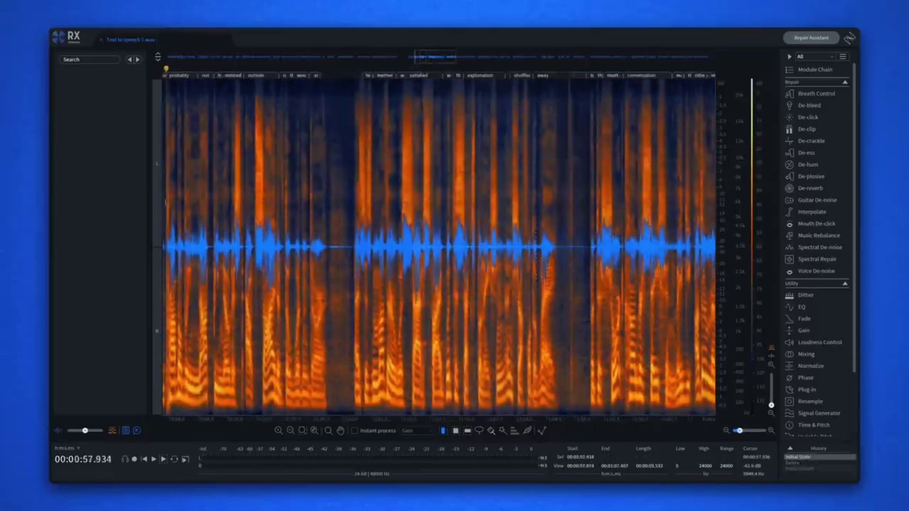
pyautogui.press('space')
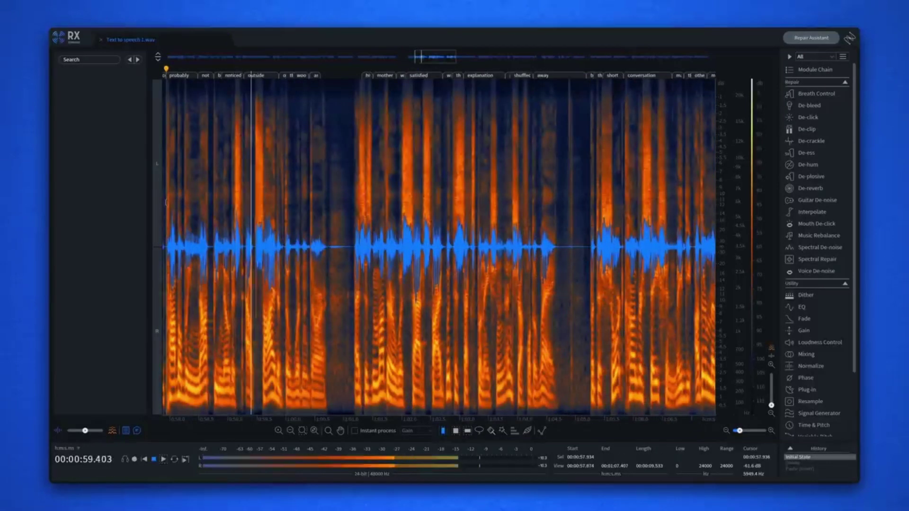
pyautogui.press('space')
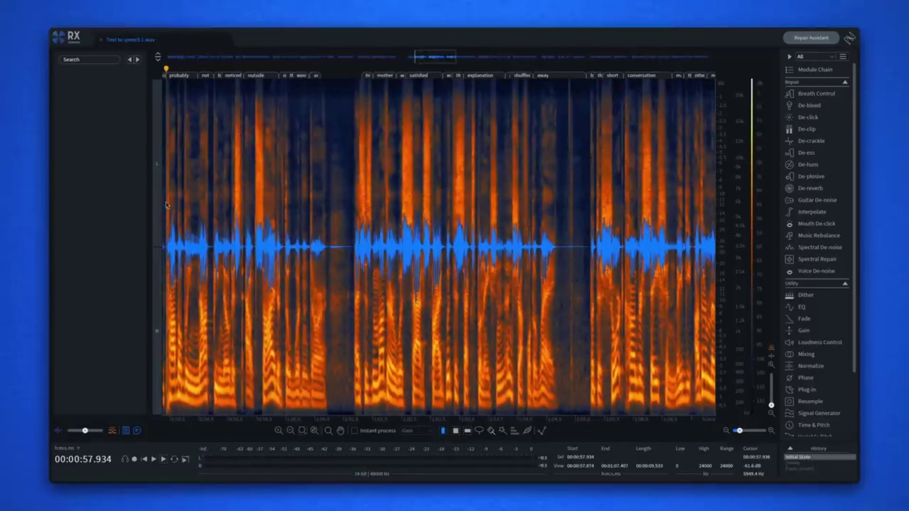
pyautogui.hotkey('ctrl', 'shift', 'z')
pyautogui.hotkey('ctrl', 'shift', 'z')
pyautogui.press('space')
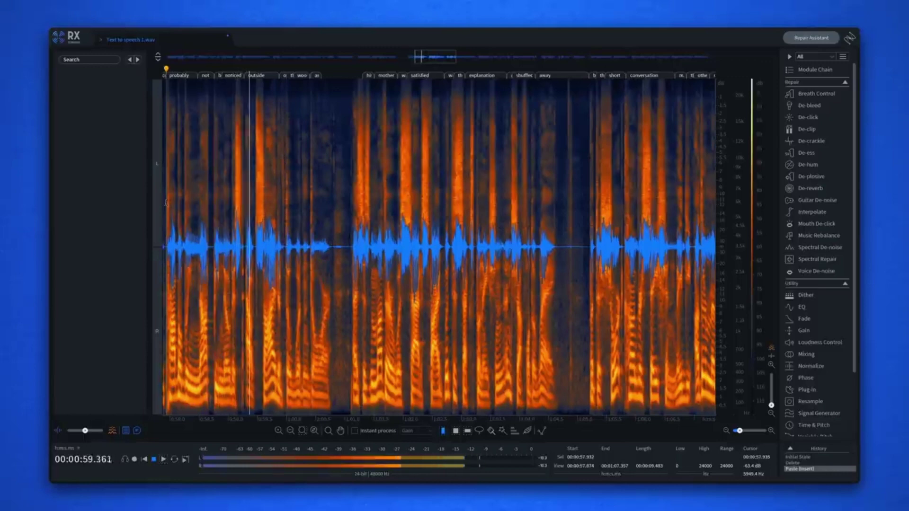
pyautogui.press('space')
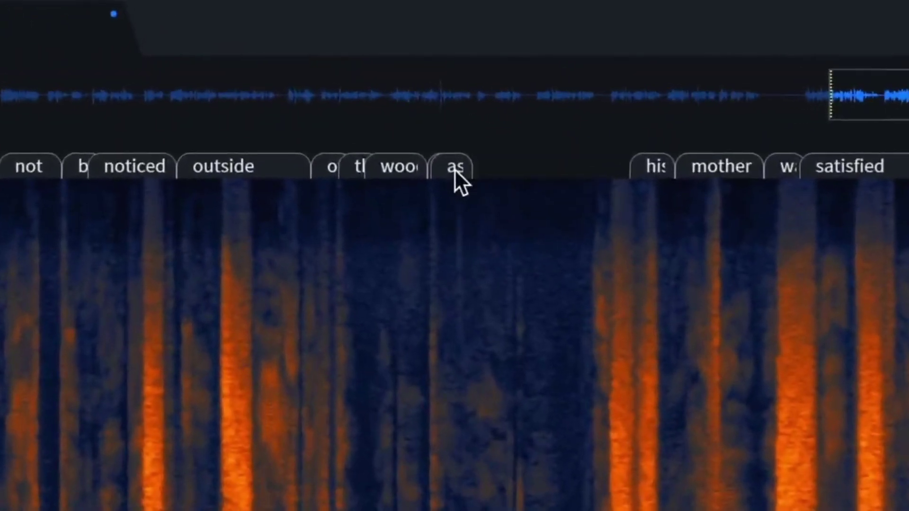
# Clear the transcript word labels with Rescan word lane
pyautogui.rightClick(455, 169)
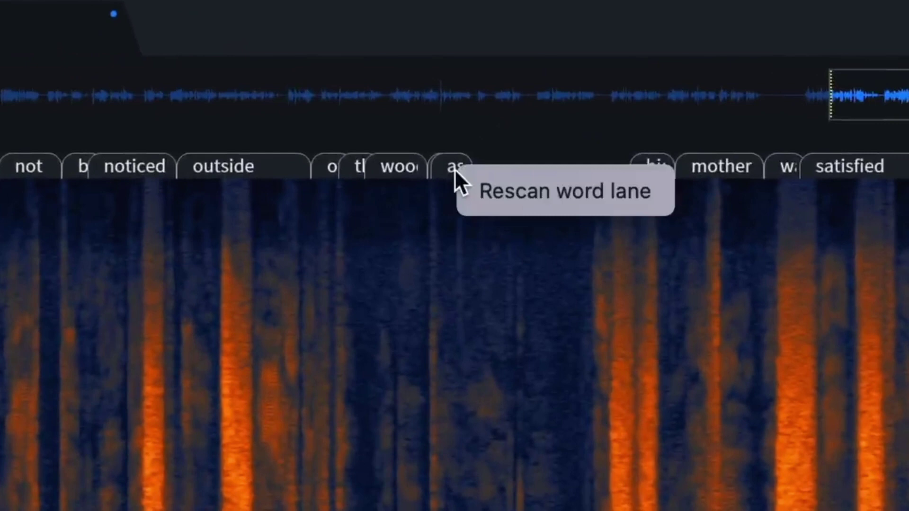
pyautogui.click(523, 193)
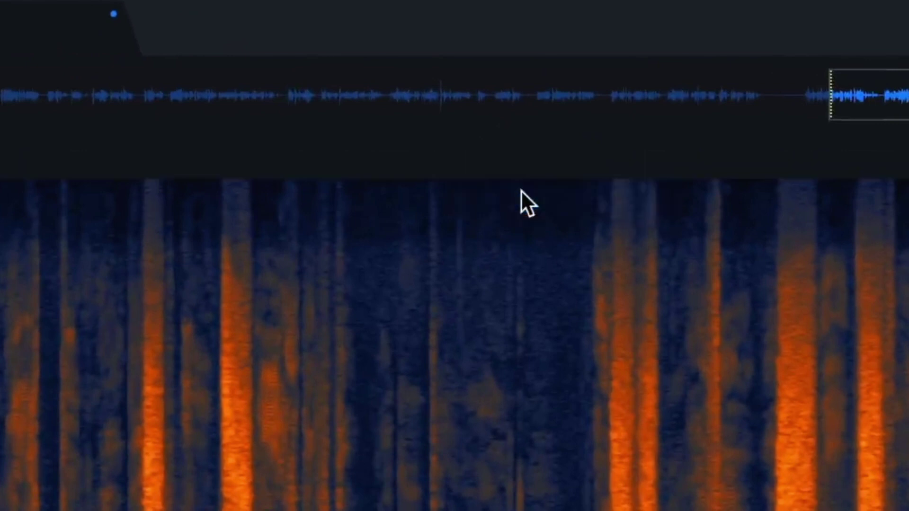